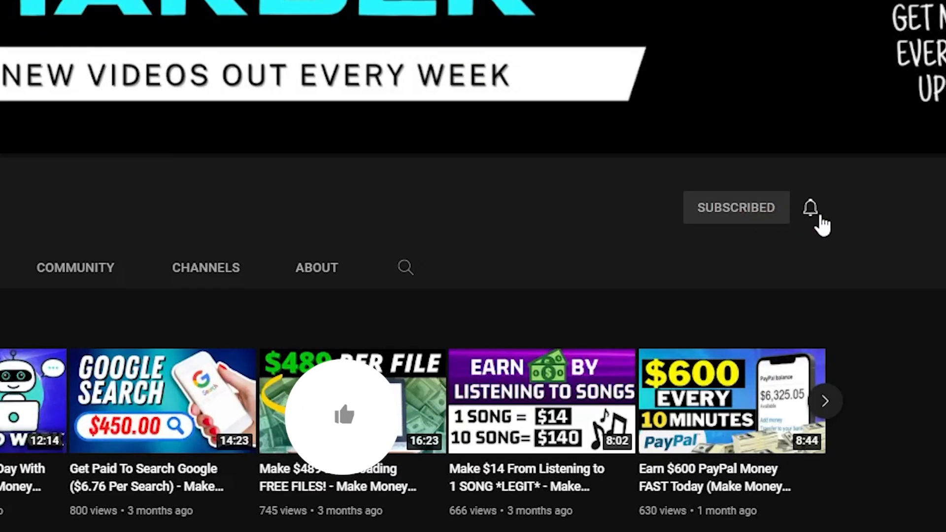
Turn on All notifications for the subscribed channel from the bell next to SUBSCRIBED
left_click(811, 208)
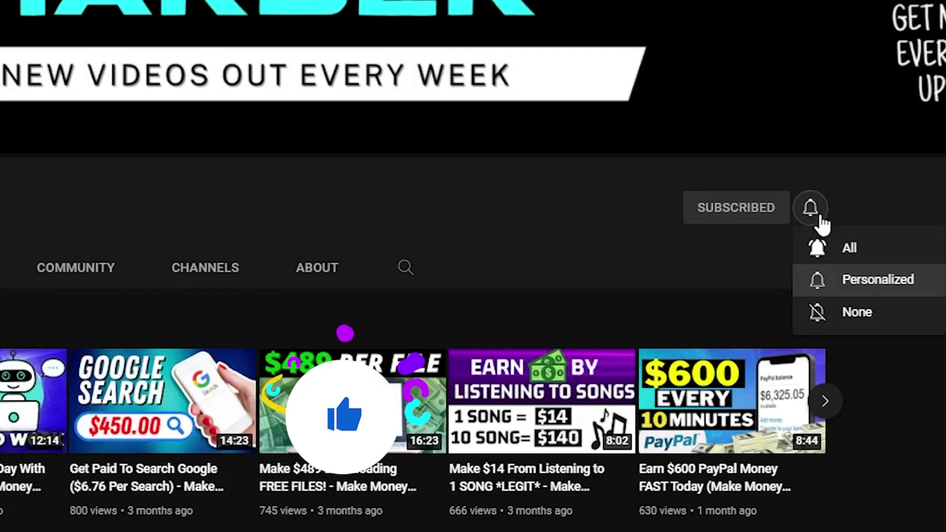
left_click(905, 255)
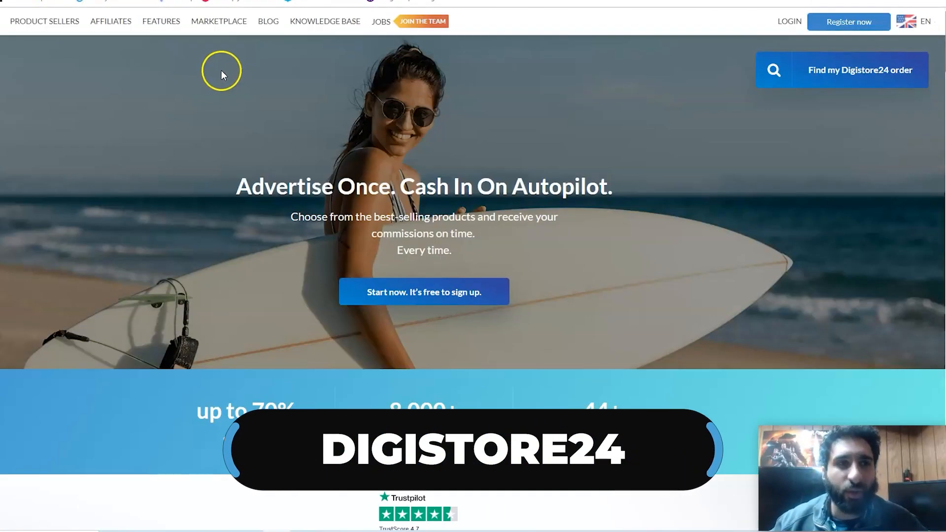
scroll(214, 75, "down", 3)
scroll(214, 96, "down", 1)
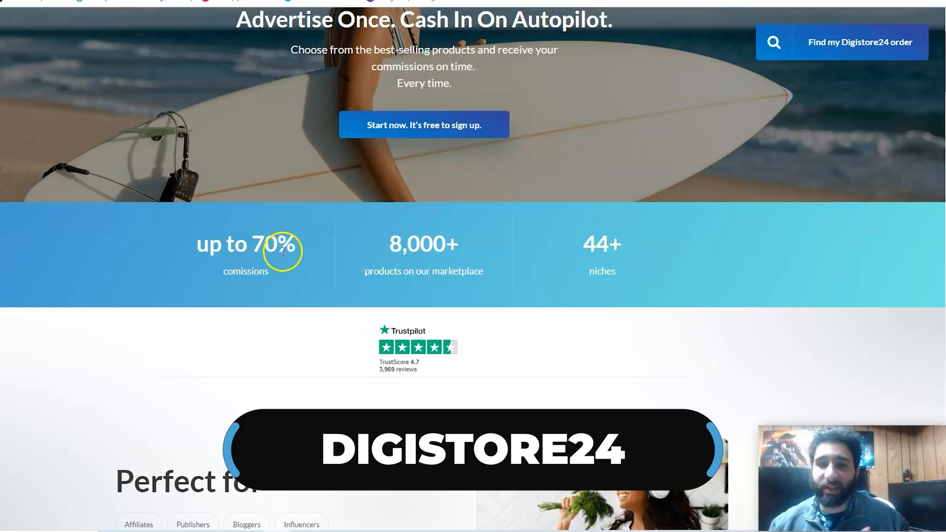
scroll(442, 316, "down", 1)
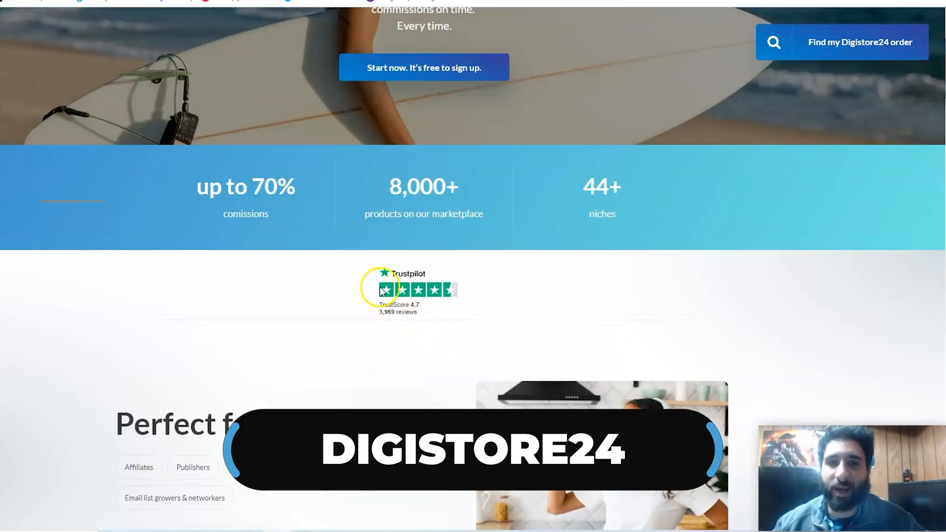
scroll(362, 281, "up", 2)
scroll(359, 272, "up", 3)
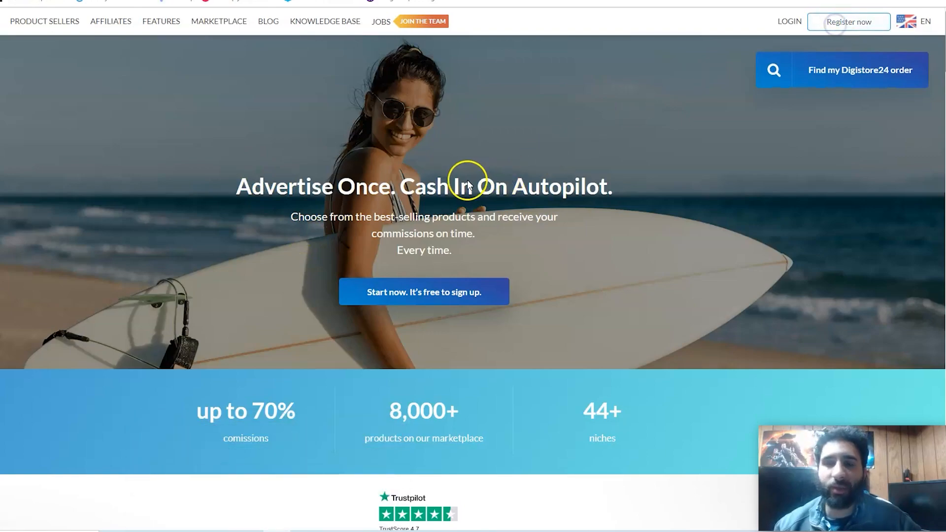
scroll(377, 178, "down", 2)
scroll(372, 172, "down", 5)
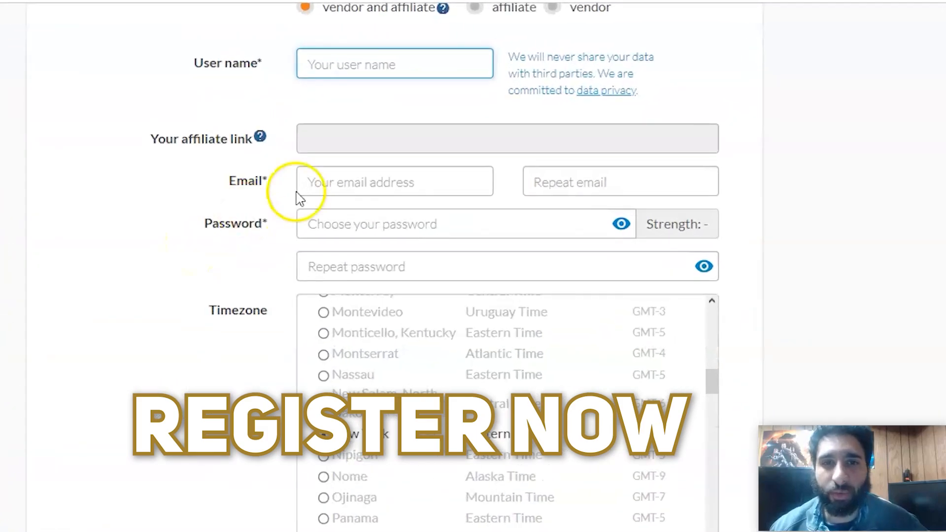
scroll(298, 296, "down", 3)
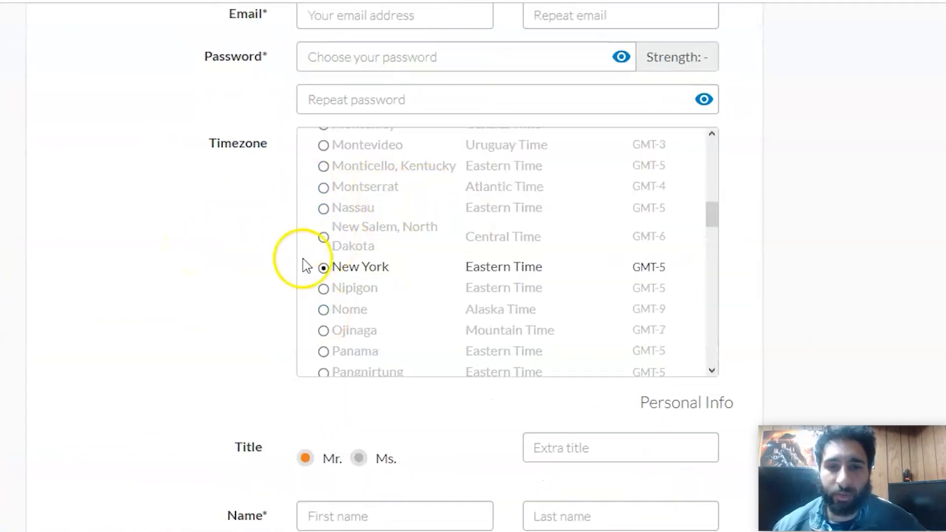
scroll(311, 263, "down", 3)
scroll(289, 307, "down", 5)
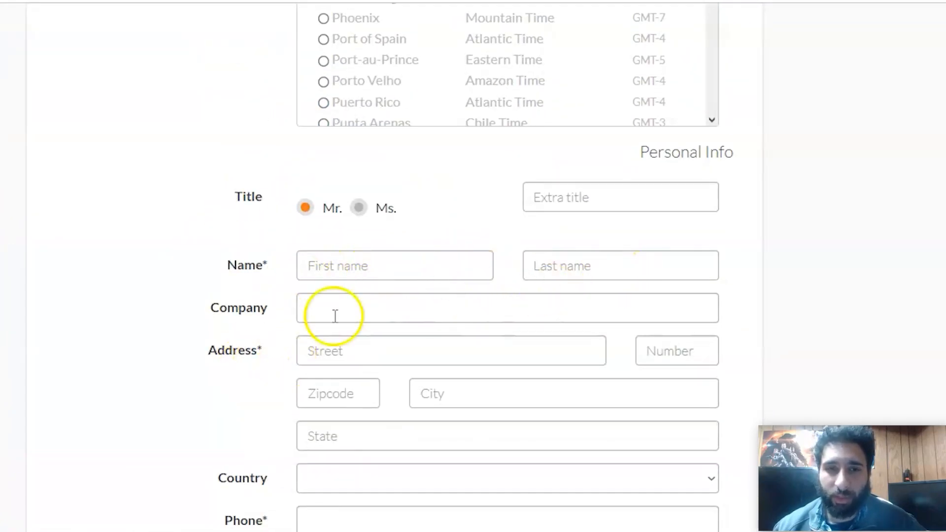
scroll(273, 251, "down", 3)
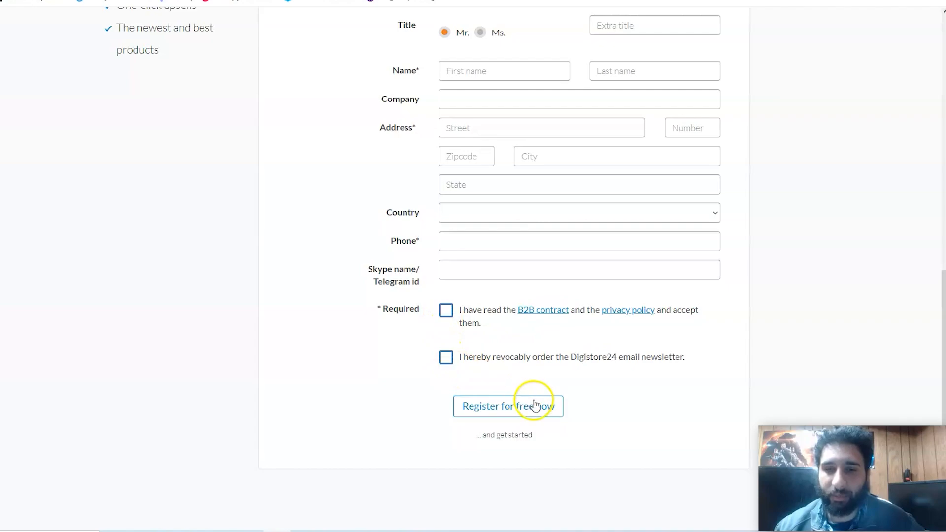
scroll(510, 406, "up", 8)
scroll(487, 348, "up", 4)
scroll(481, 333, "up", 5)
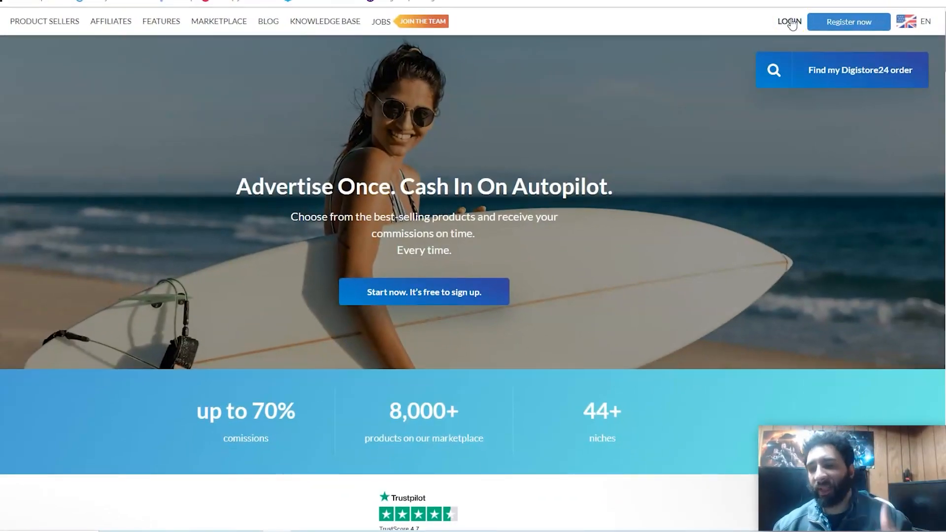
Sign in with the saved credentials and go to the Marketplace product listing
left_click(791, 22)
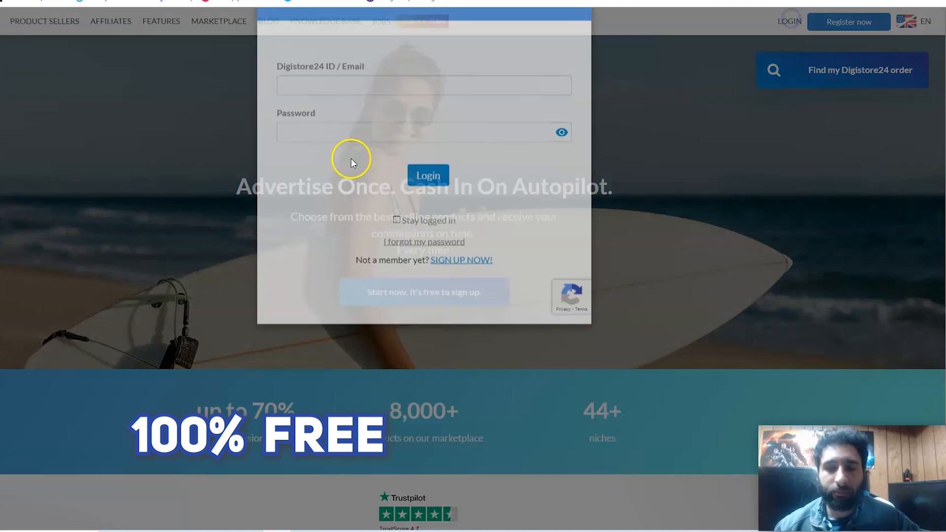
left_click(355, 133)
left_click(332, 155)
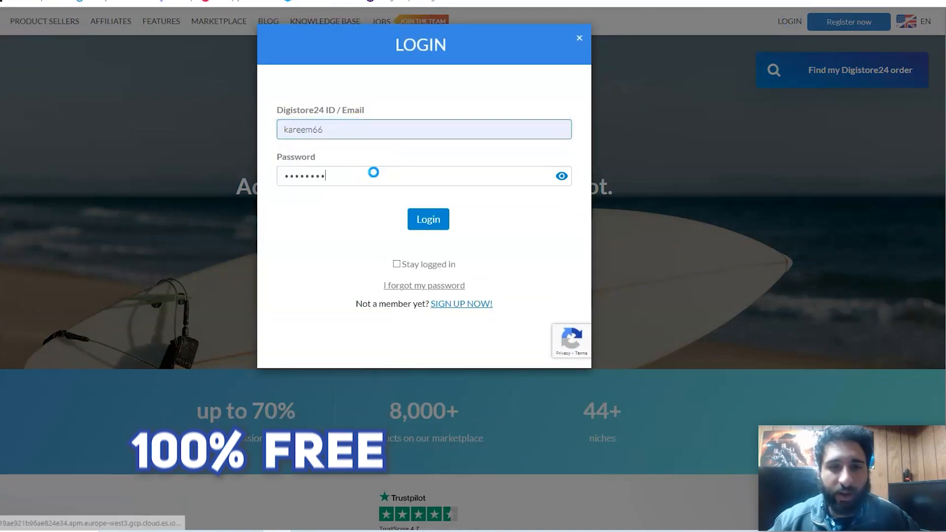
key("Return")
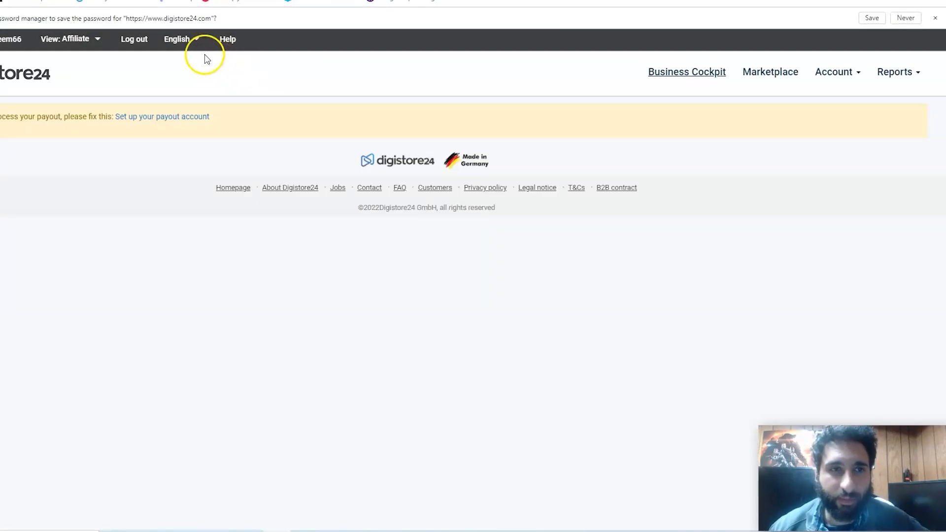
left_click(772, 99)
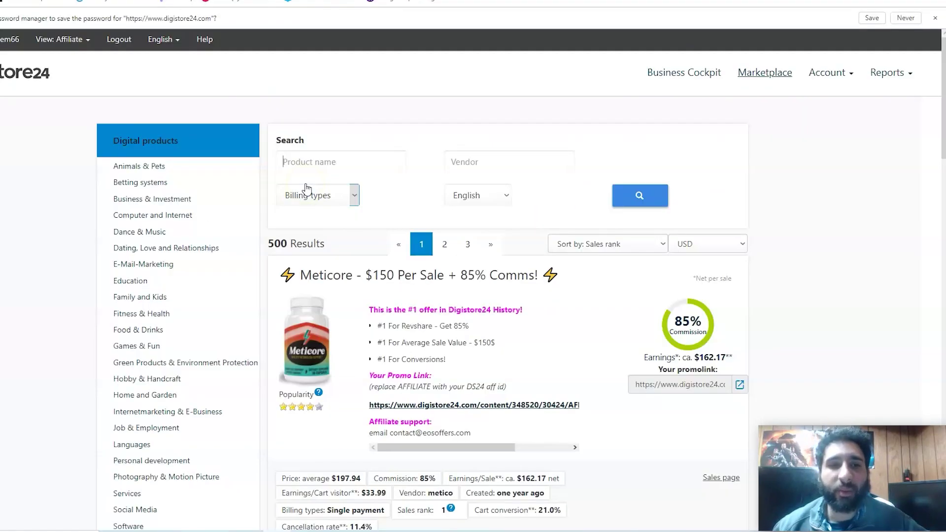
scroll(307, 187, "down", 2)
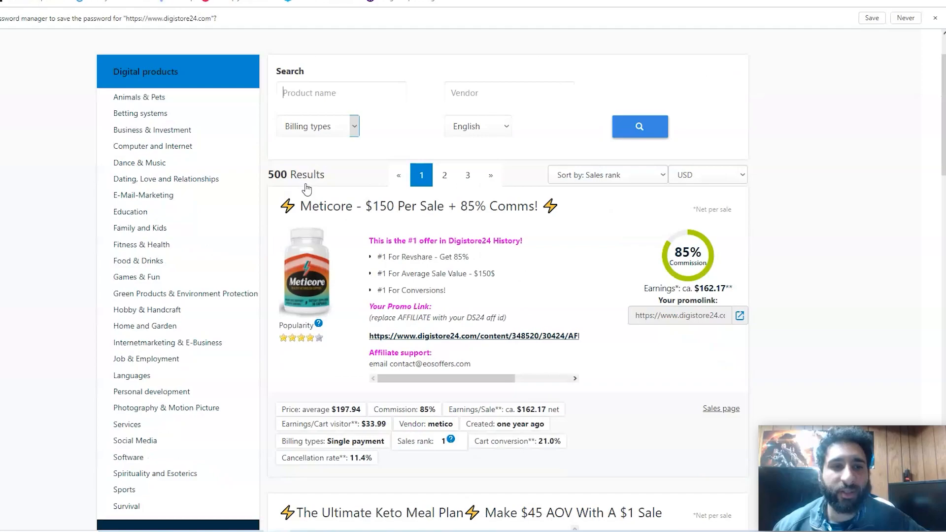
scroll(307, 187, "down", 2)
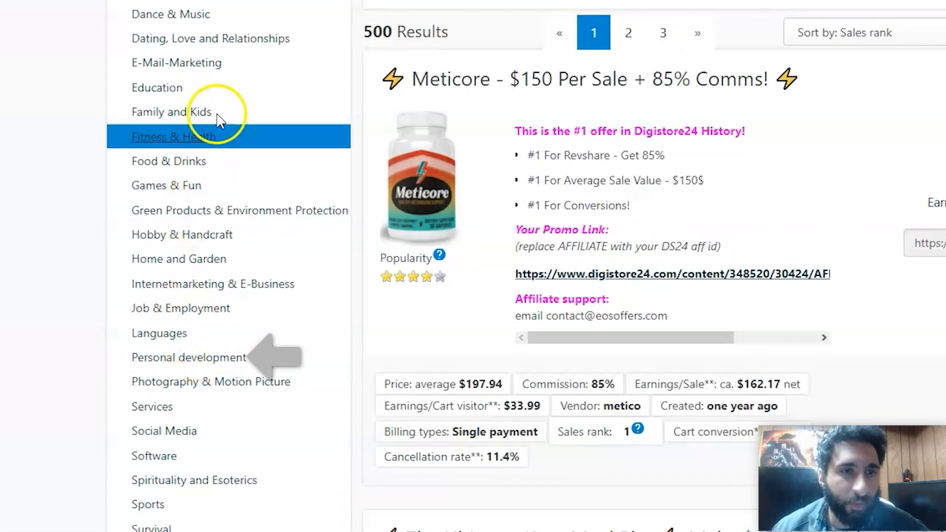
scroll(233, 111, "up", 2)
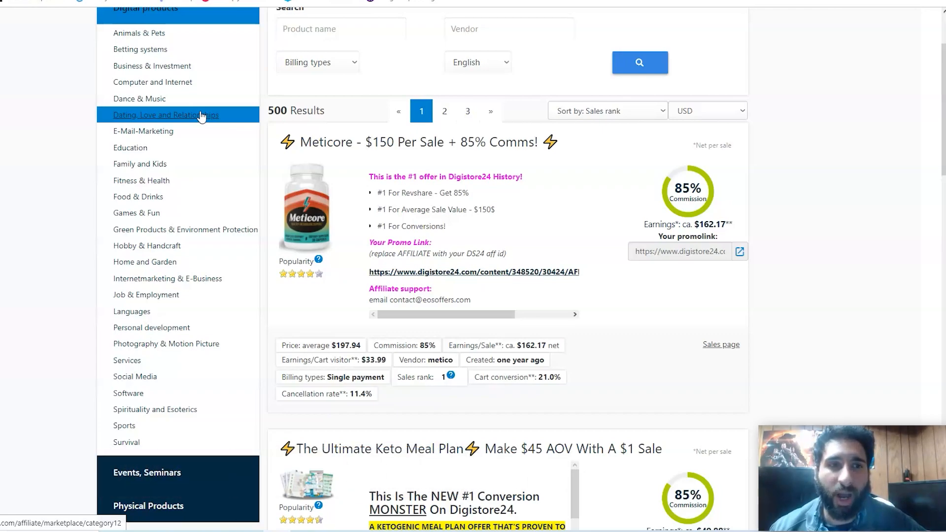
left_click(200, 115)
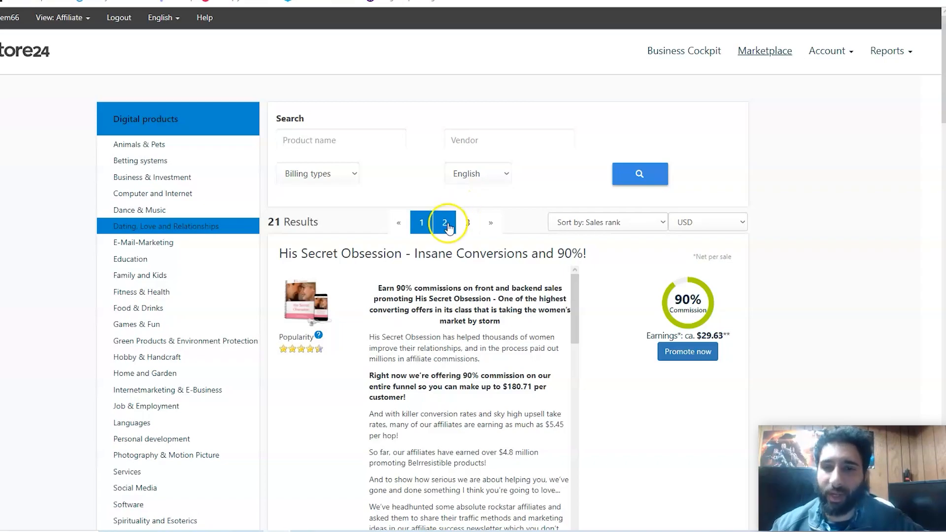
scroll(448, 227, "down", 3)
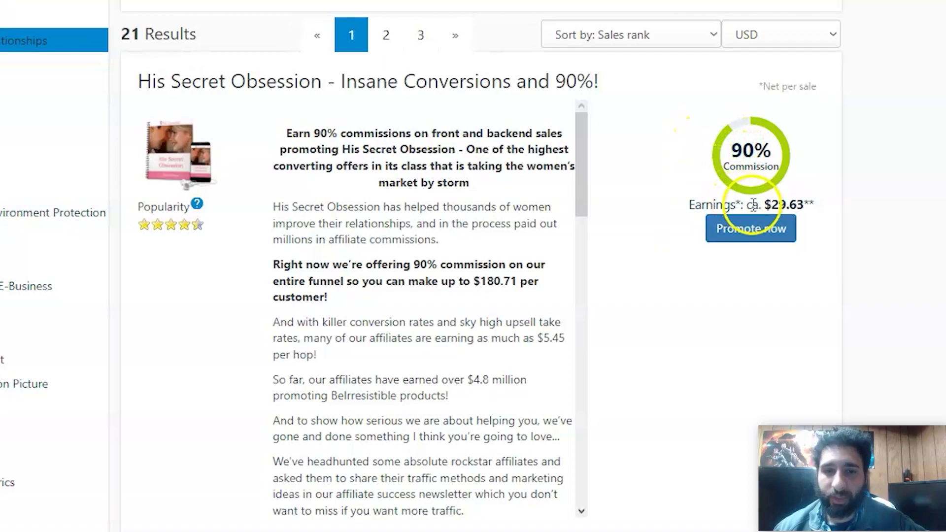
left_click(750, 228)
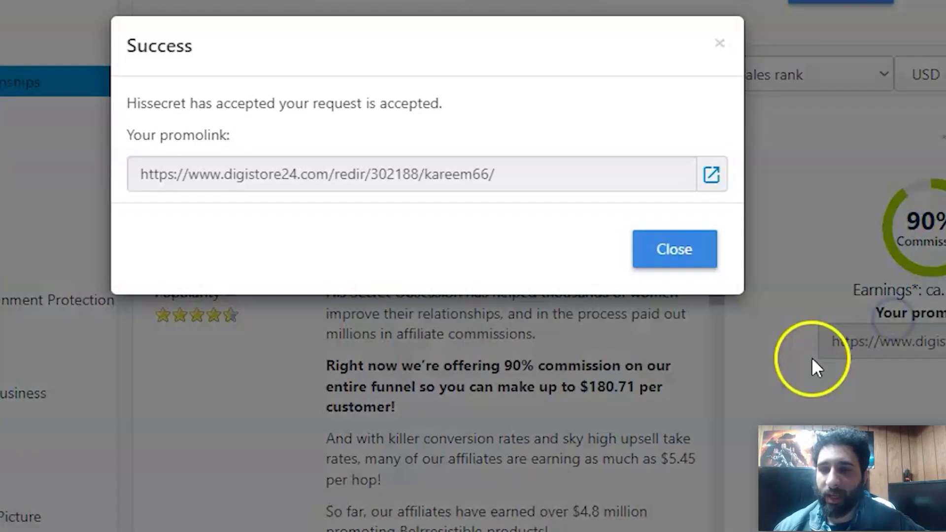
left_click(495, 189)
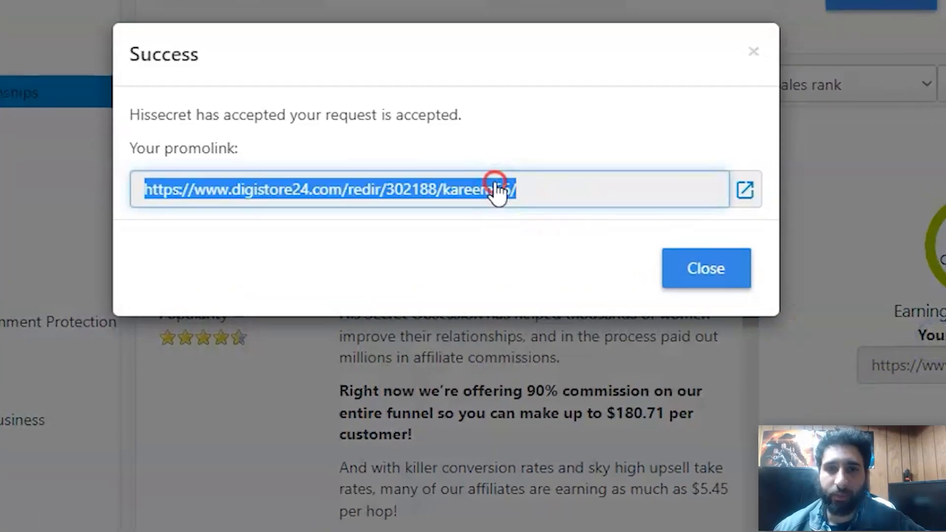
right_click(495, 190)
left_click(613, 268)
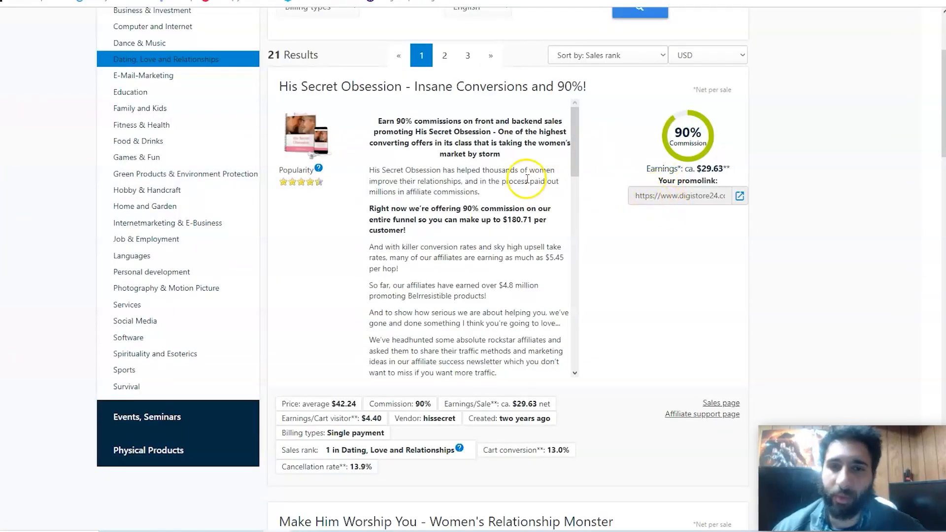
scroll(502, 180, "down", 5)
scroll(502, 180, "down", 5)
scroll(503, 179, "down", 5)
scroll(502, 177, "down", 5)
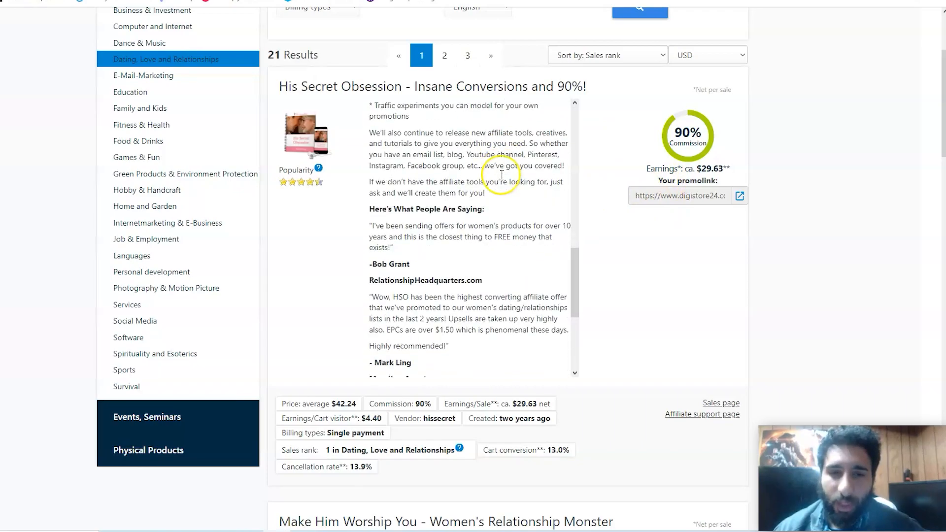
scroll(502, 178, "down", 5)
scroll(502, 177, "down", 4)
scroll(495, 274, "down", 5)
scroll(495, 274, "down", 1)
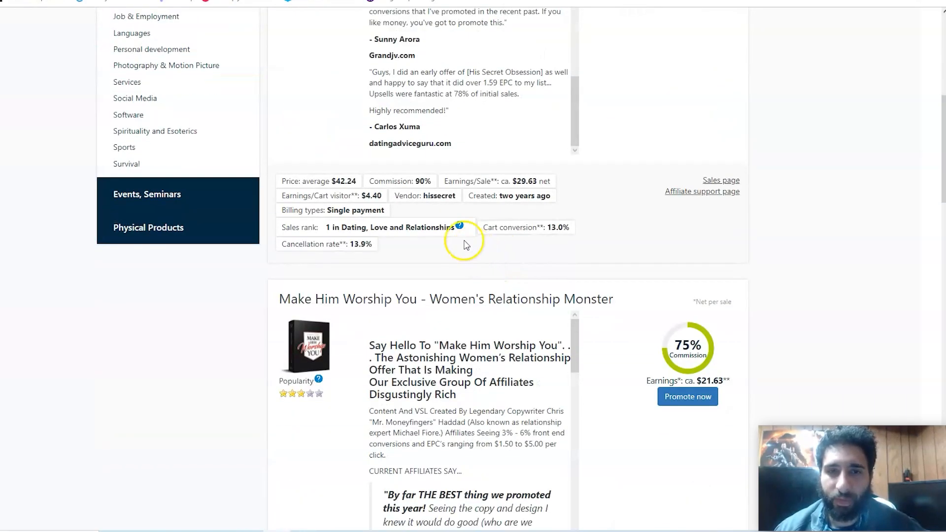
scroll(473, 156, "up", 3)
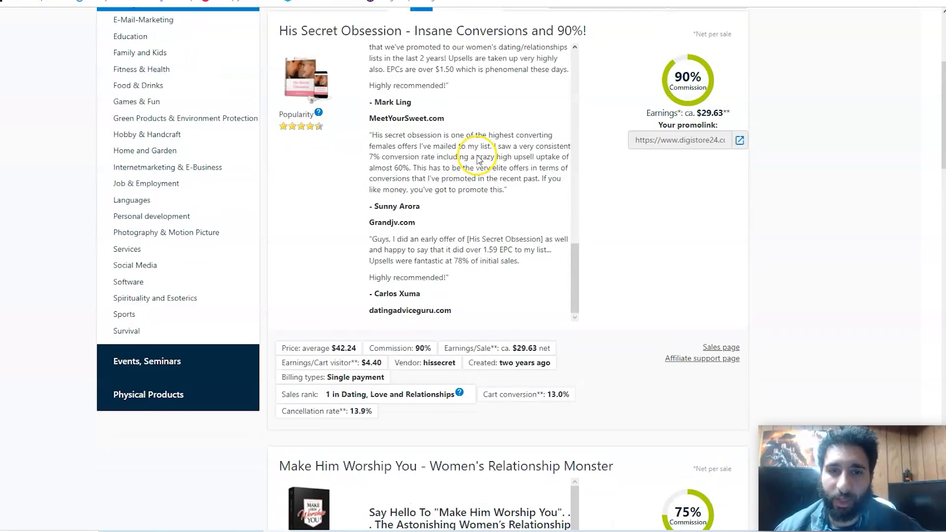
scroll(523, 244, "up", 5)
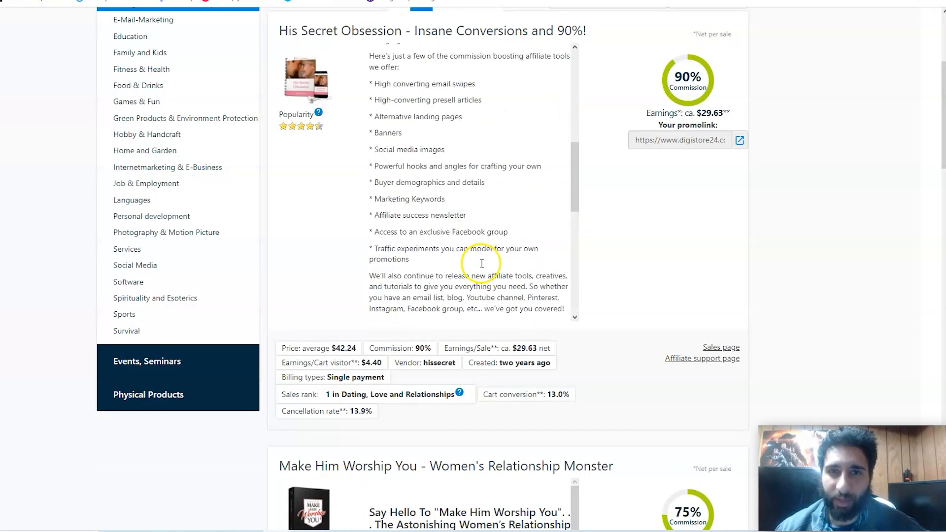
scroll(523, 245, "up", 5)
scroll(579, 265, "up", 2)
scroll(578, 264, "up", 3)
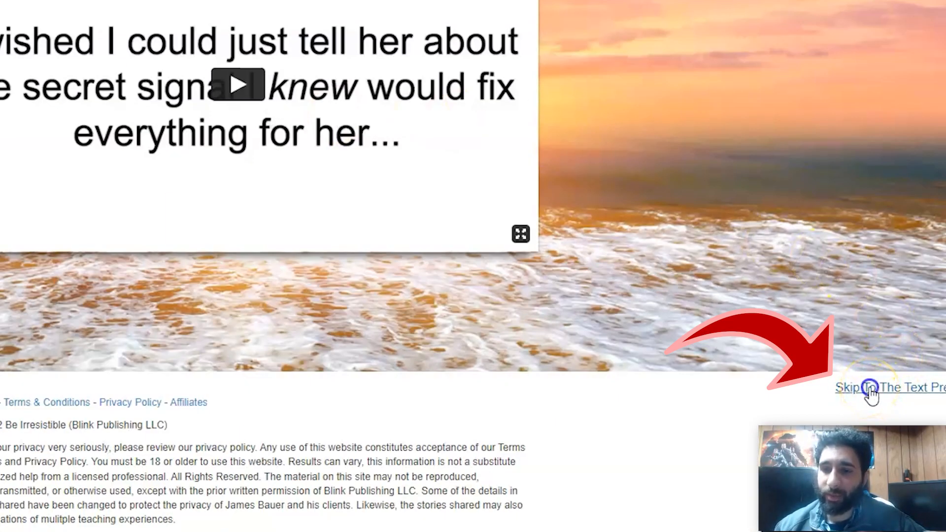
Switch to the 'Skip To The Text Presentation' version starting 'Hi, My name is James...'
left_click(868, 389)
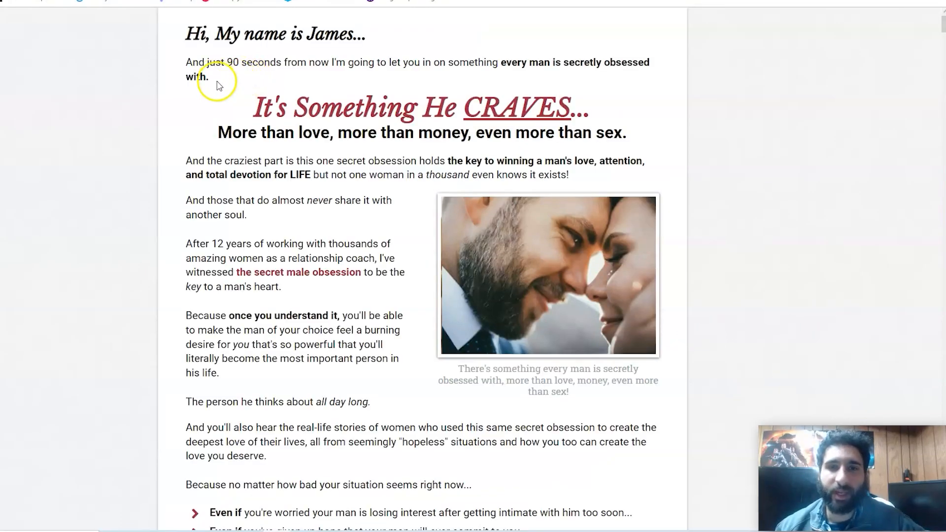
scroll(218, 85, "down", 5)
scroll(218, 96, "up", 5)
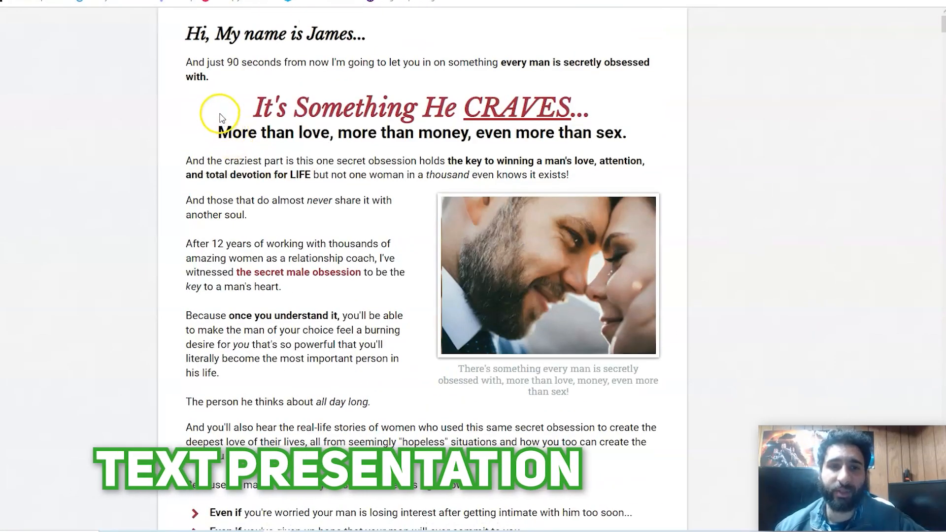
scroll(219, 89, "down", 5)
scroll(222, 96, "down", 5)
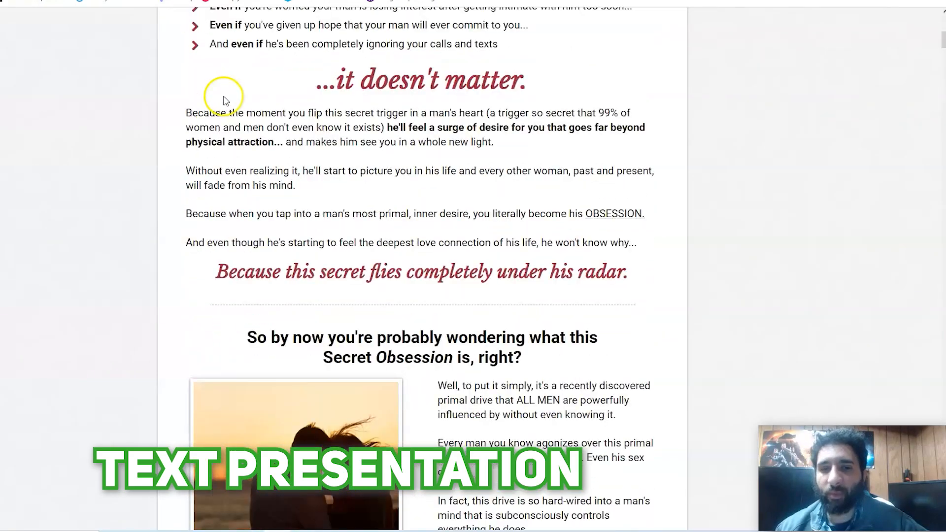
scroll(296, 148, "down", 3)
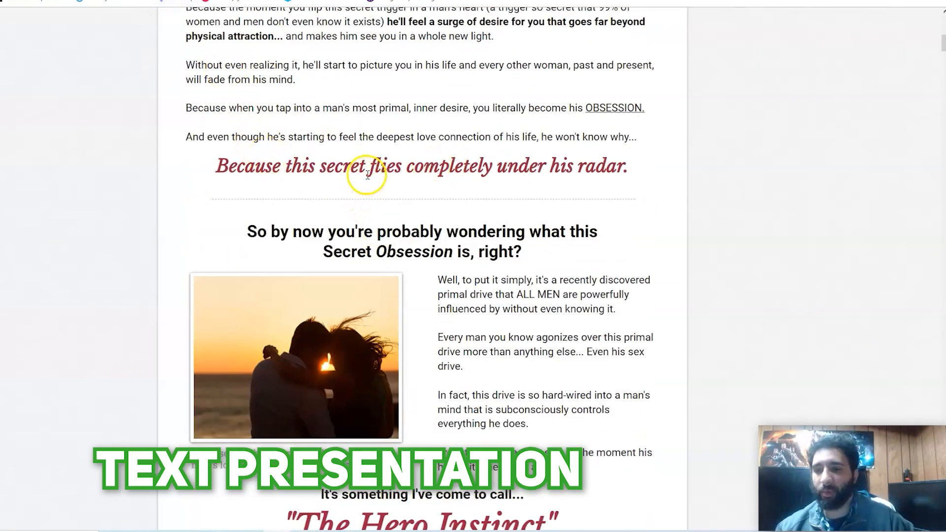
scroll(368, 175, "up", 5)
scroll(355, 163, "up", 5)
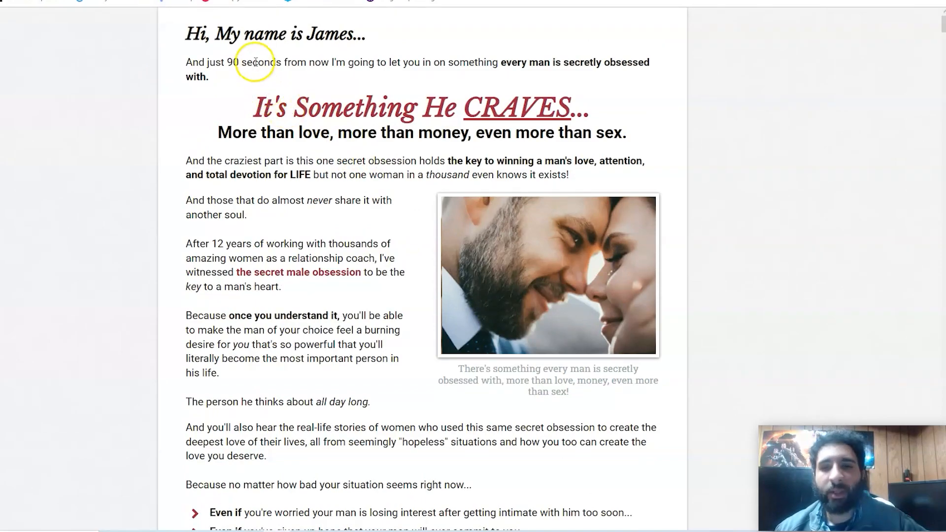
key("ctrl+Tab")
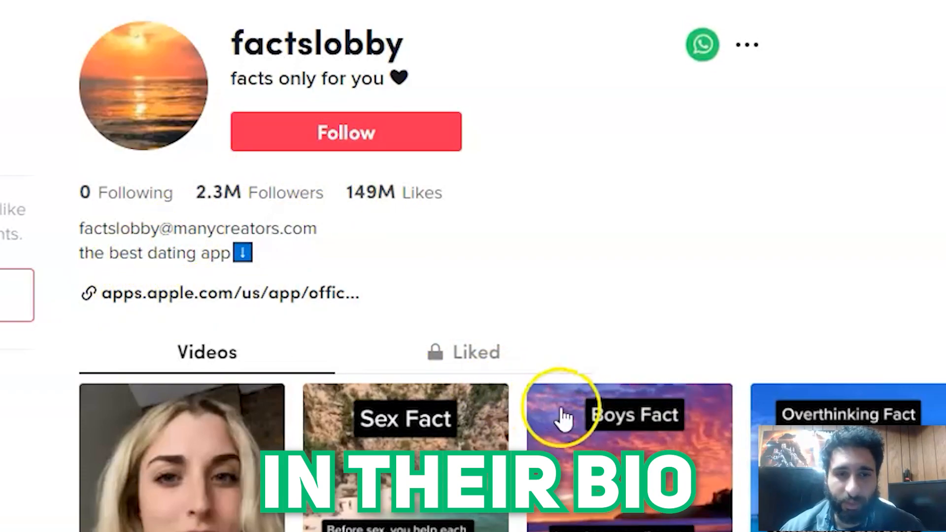
scroll(562, 417, "down", 4)
View the Boys Fact video from the factslobby profile grid
left_click(628, 237)
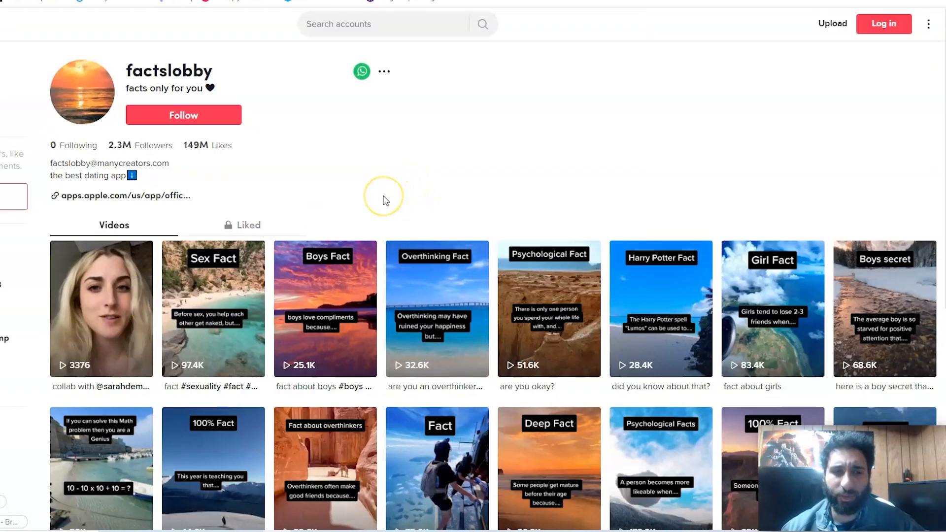
scroll(384, 199, "down", 5)
scroll(384, 199, "down", 5)
scroll(444, 192, "down", 2)
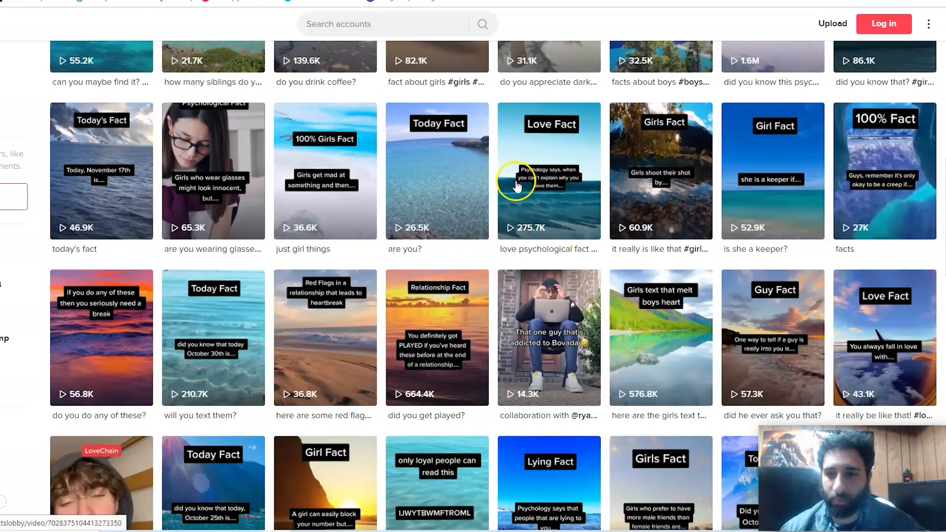
scroll(518, 185, "down", 5)
scroll(510, 188, "down", 5)
scroll(506, 191, "down", 5)
scroll(504, 193, "down", 4)
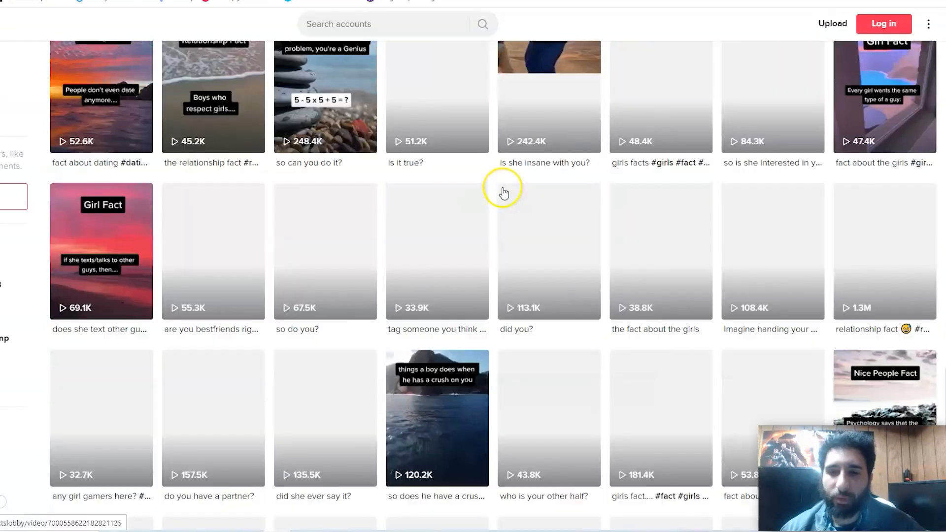
scroll(505, 192, "down", 3)
scroll(504, 192, "down", 2)
scroll(503, 194, "down", 3)
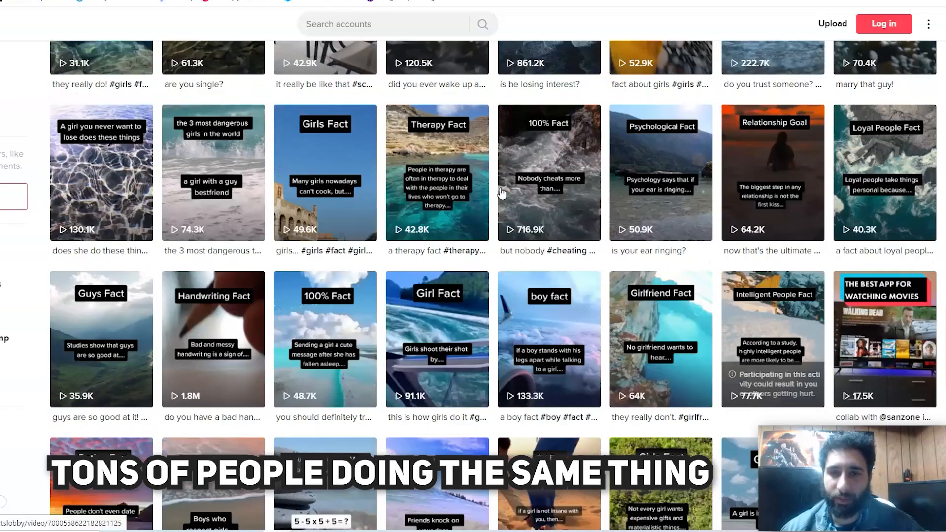
scroll(503, 193, "up", 8)
scroll(503, 193, "up", 8)
scroll(488, 177, "up", 6)
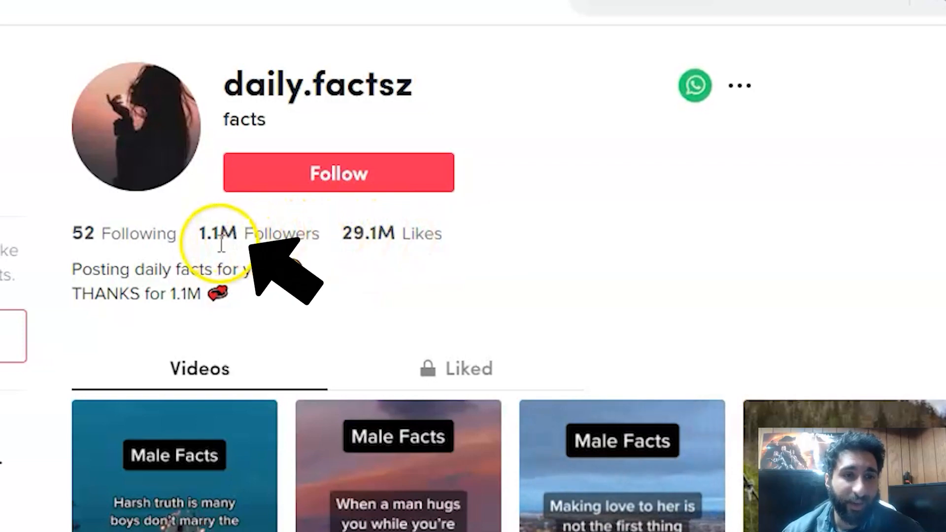
scroll(300, 252, "down", 3)
scroll(328, 222, "down", 3)
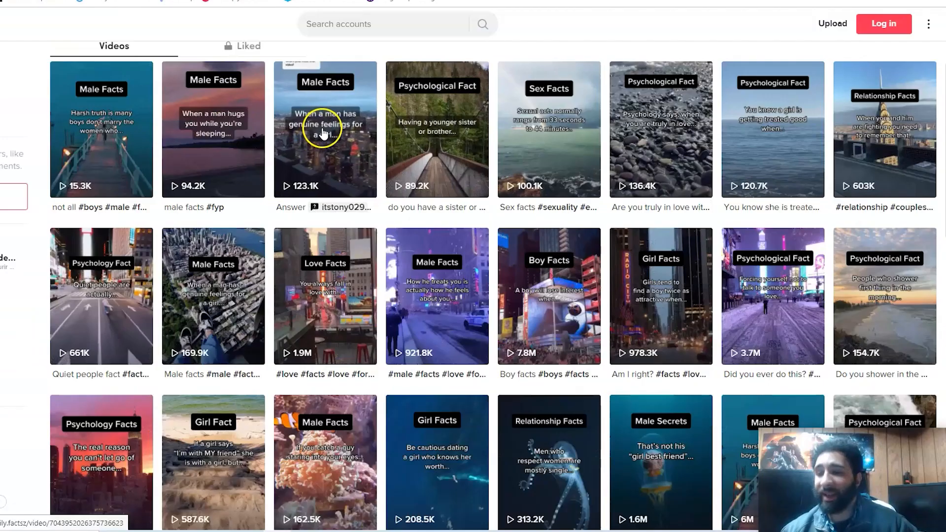
scroll(329, 149, "down", 3)
scroll(328, 149, "down", 4)
scroll(331, 151, "down", 3)
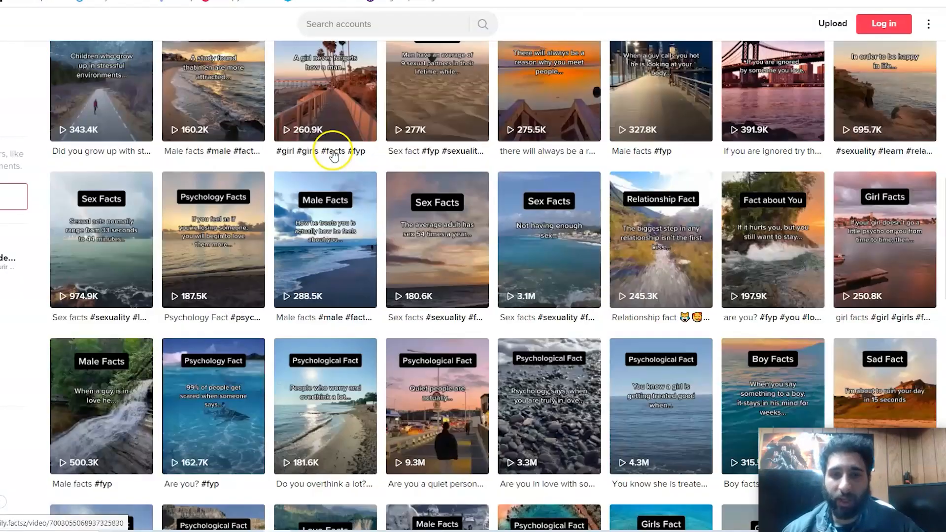
scroll(405, 238, "down", 5)
scroll(384, 238, "up", 15)
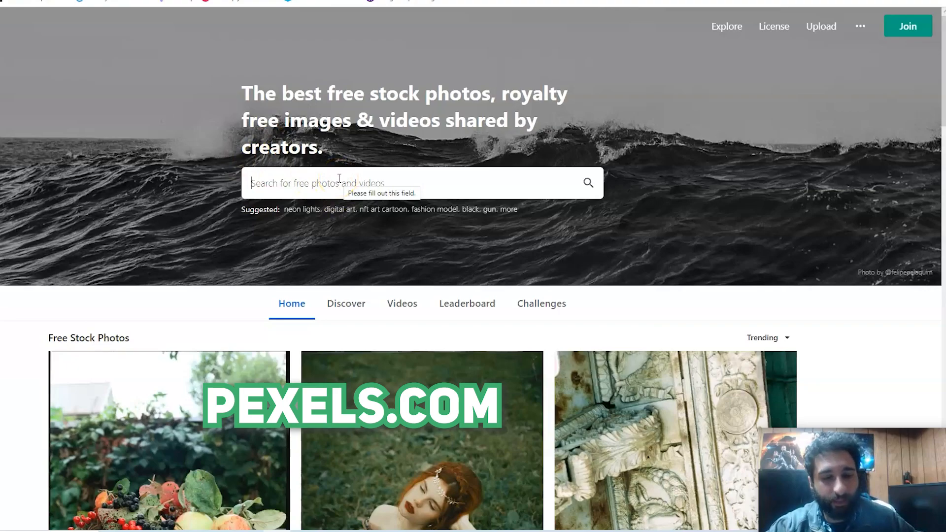
type("sce")
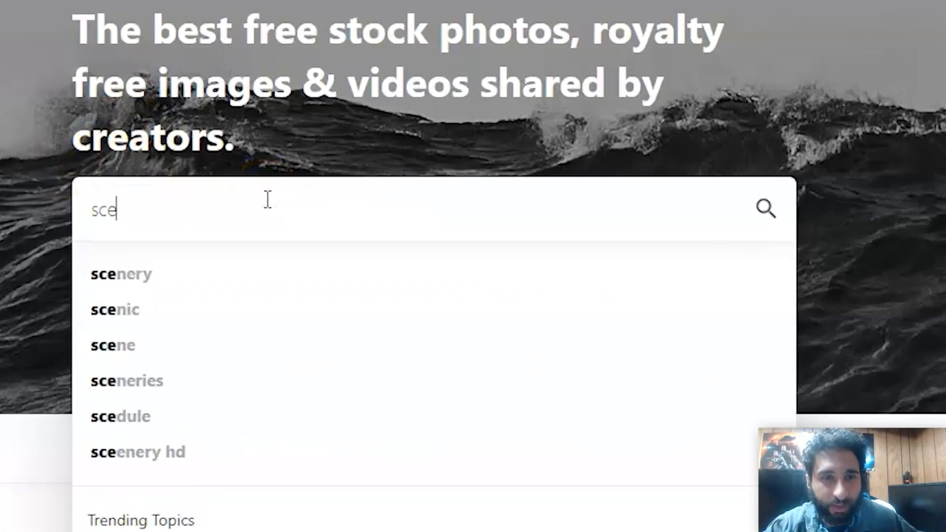
type("n")
Search Pexels for 'scenery' and view the waterfall scenery photo
key("Down")
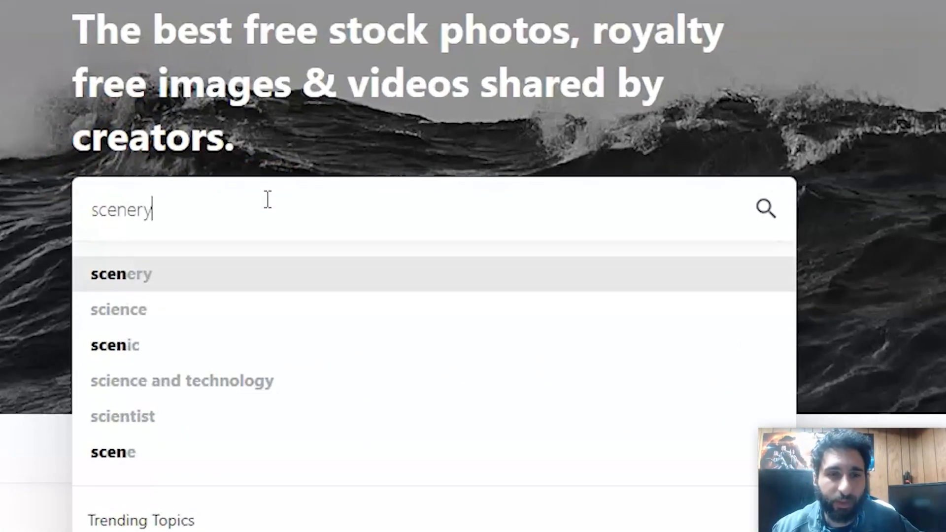
key("Return")
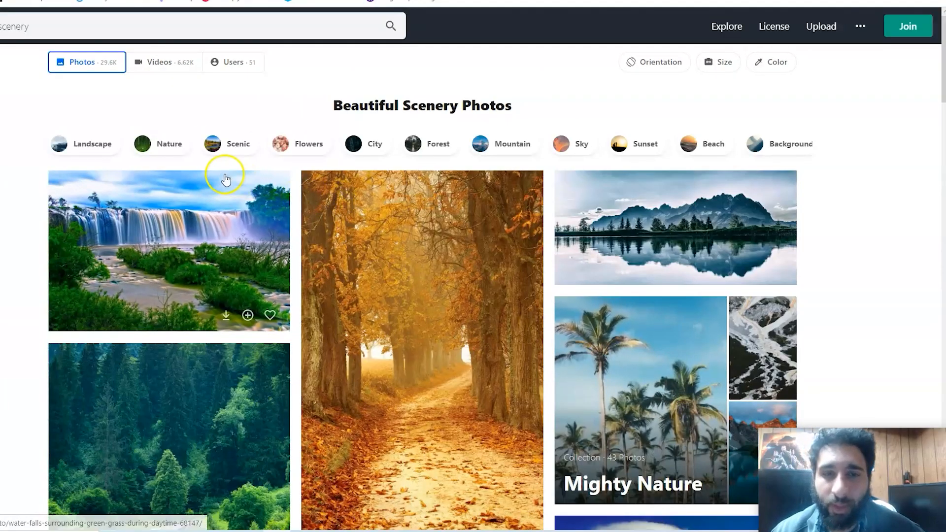
scroll(230, 178, "down", 3)
scroll(280, 189, "up", 5)
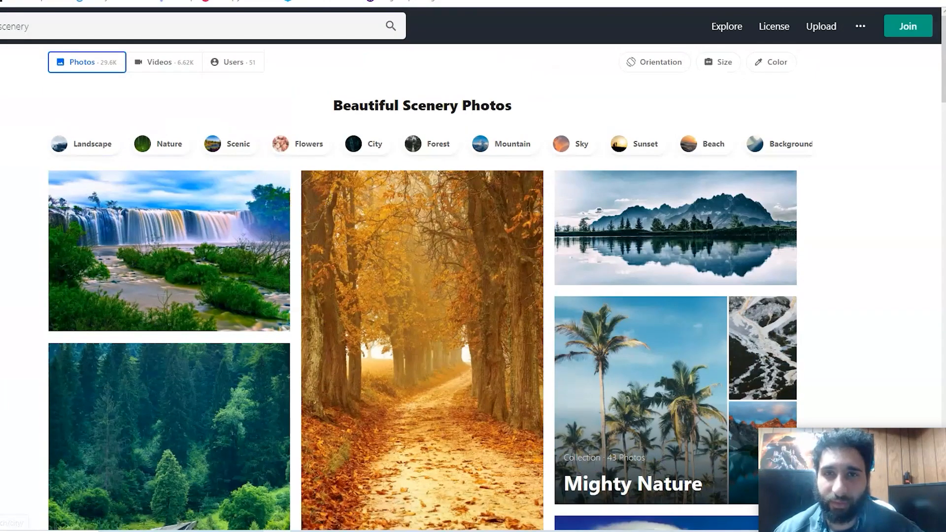
left_click(307, 199)
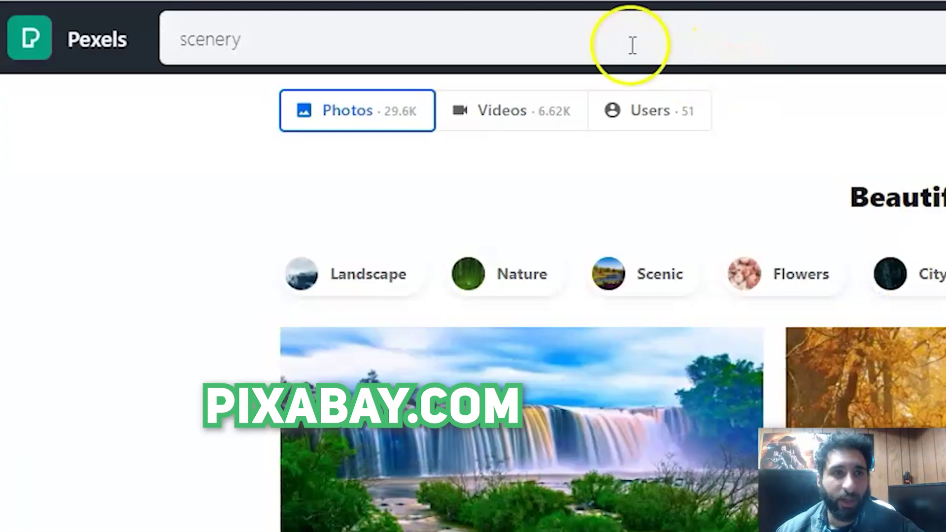
Replace the search with 'luxury' to get the Luxury Pictures results
left_click(630, 45)
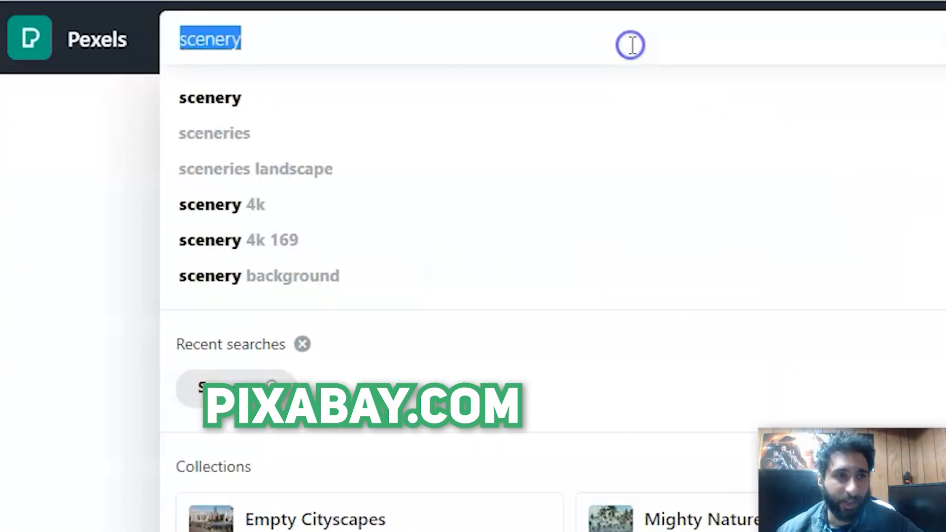
type("luxury")
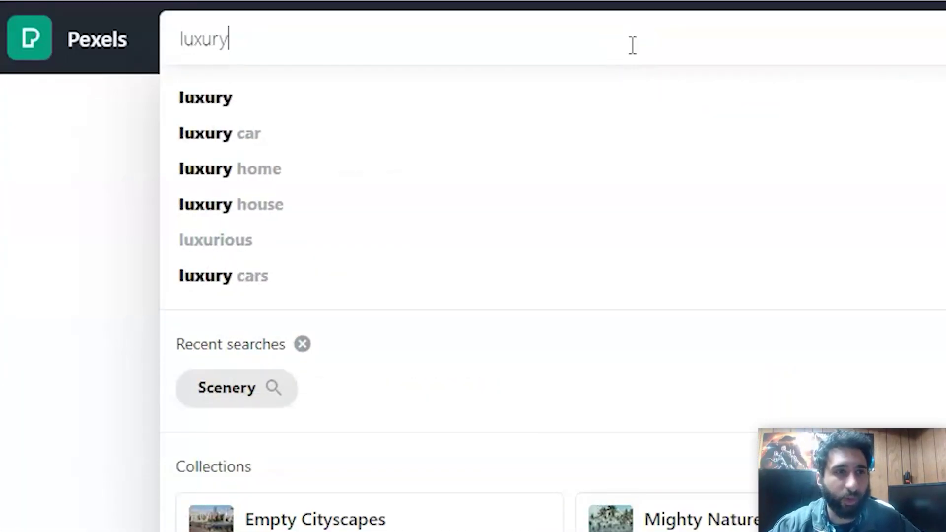
key("Return")
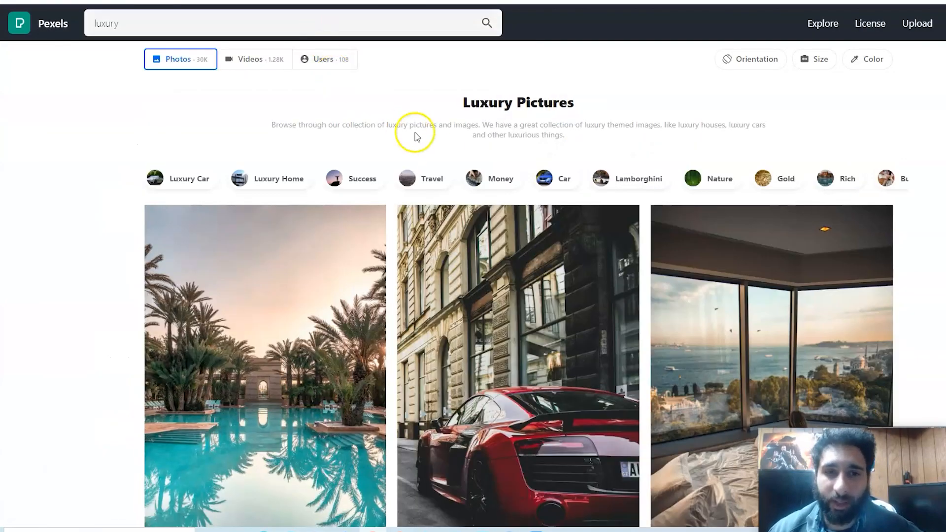
scroll(447, 163, "down", 3)
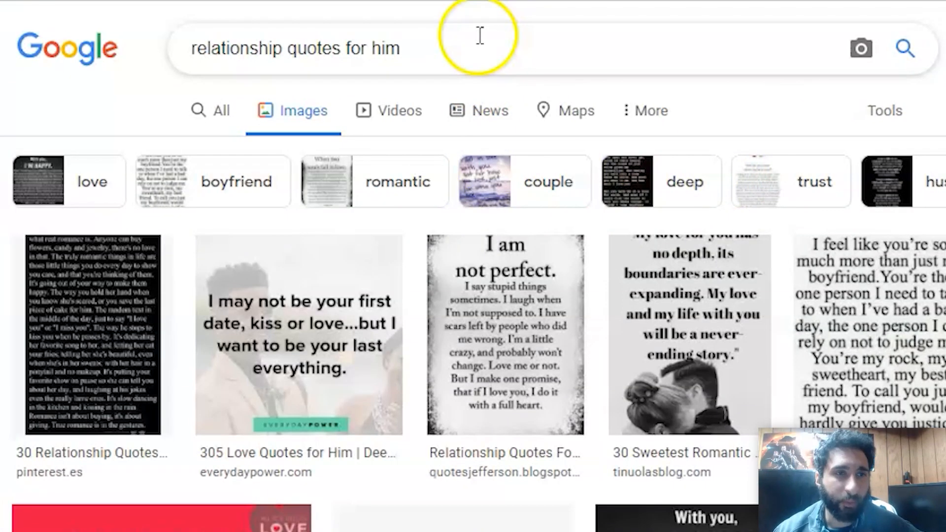
Search Google Images for 'girl facts'
triple_click(481, 28)
type("gi")
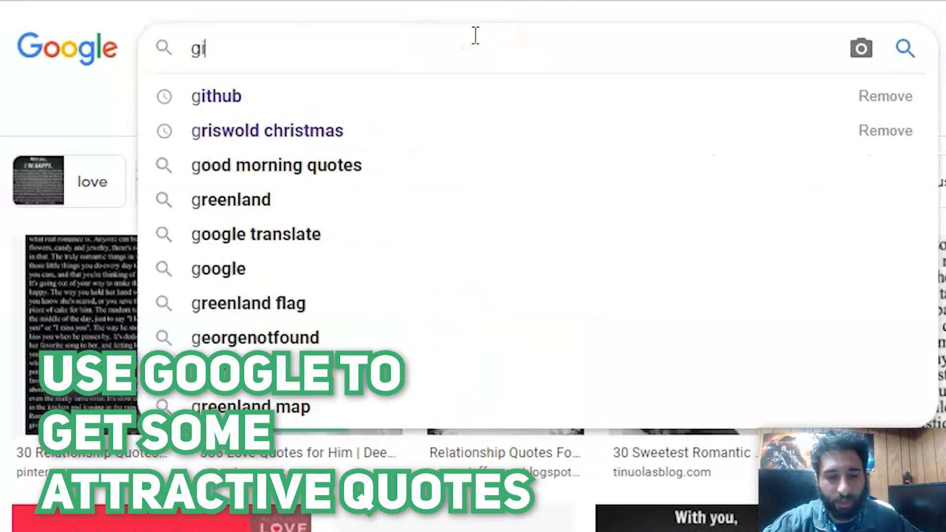
type("rl facts")
key("Return")
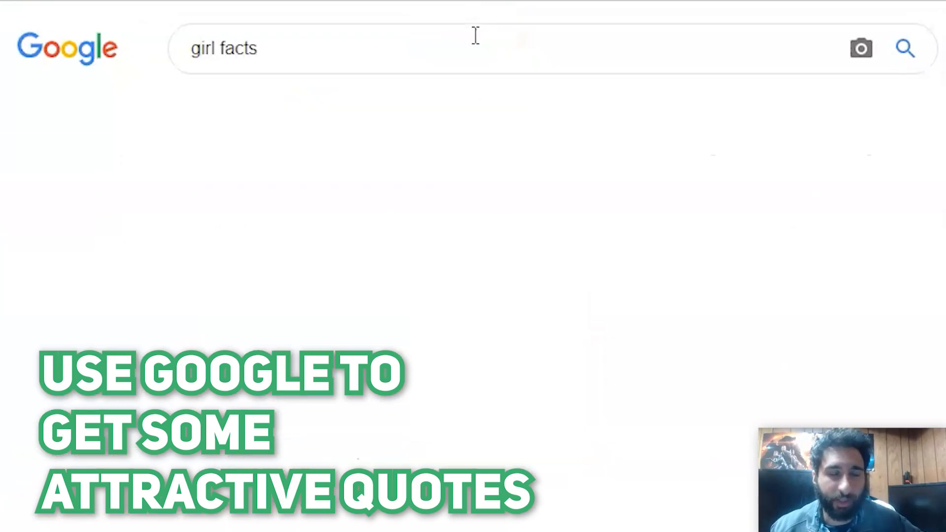
scroll(472, 296, "down", 5)
scroll(473, 296, "up", 5)
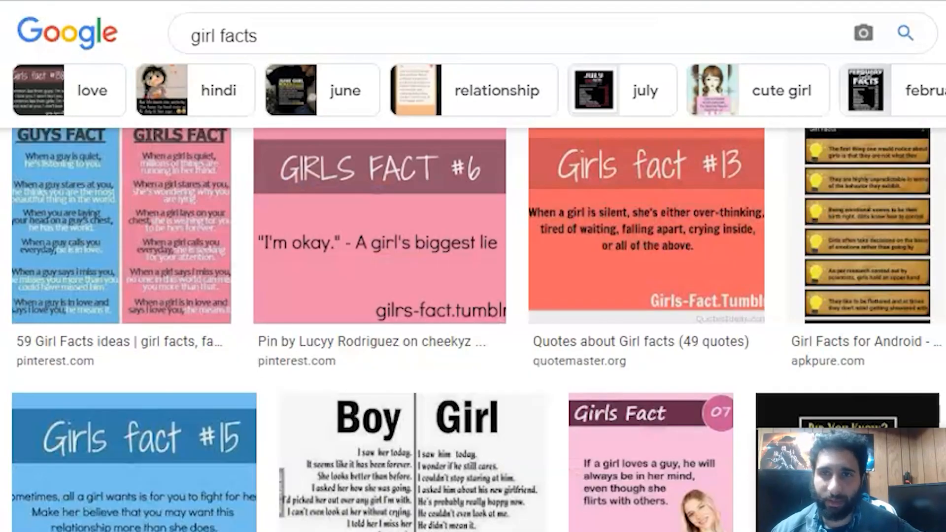
scroll(131, 67, "up", 3)
Change 'girl' to 'boy' in the query to get boy facts image results
double_click(203, 47)
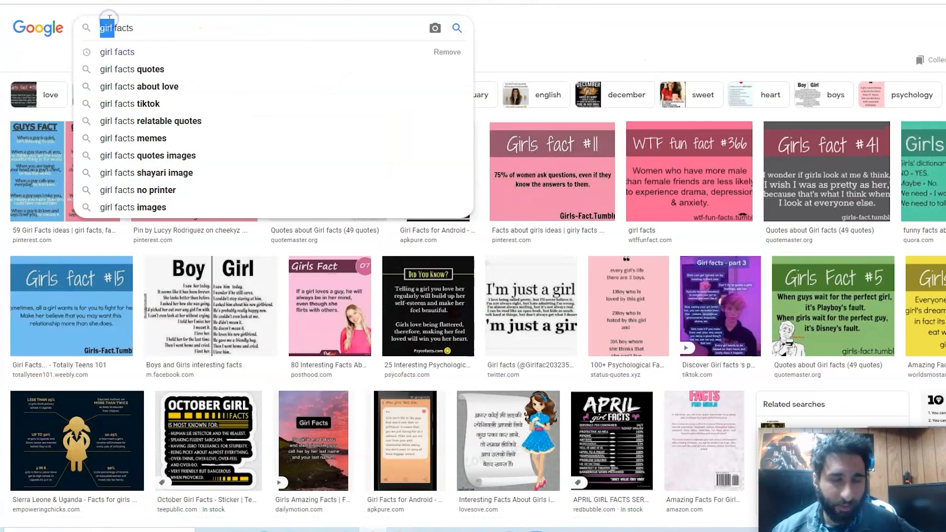
type("boy")
key("Return")
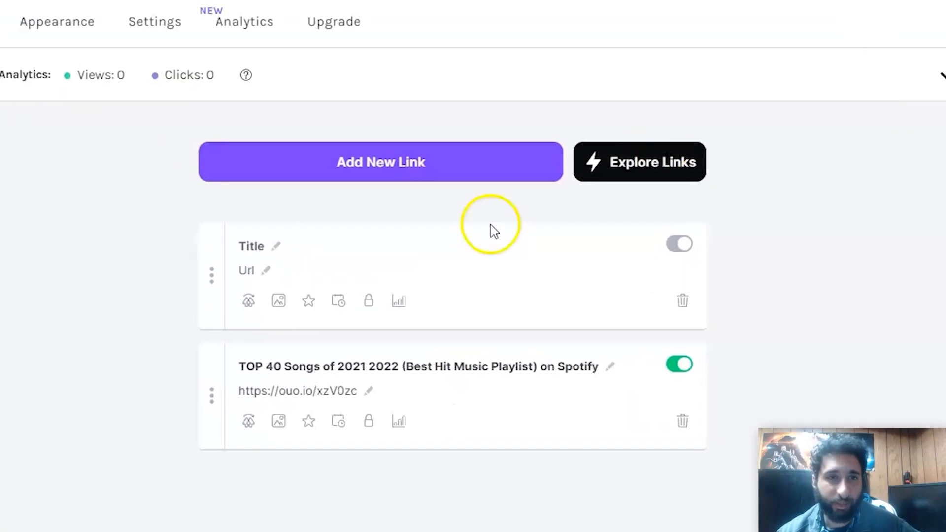
Set the new Linktree link's URL to the Digistore24 affiliate address
left_click(248, 272)
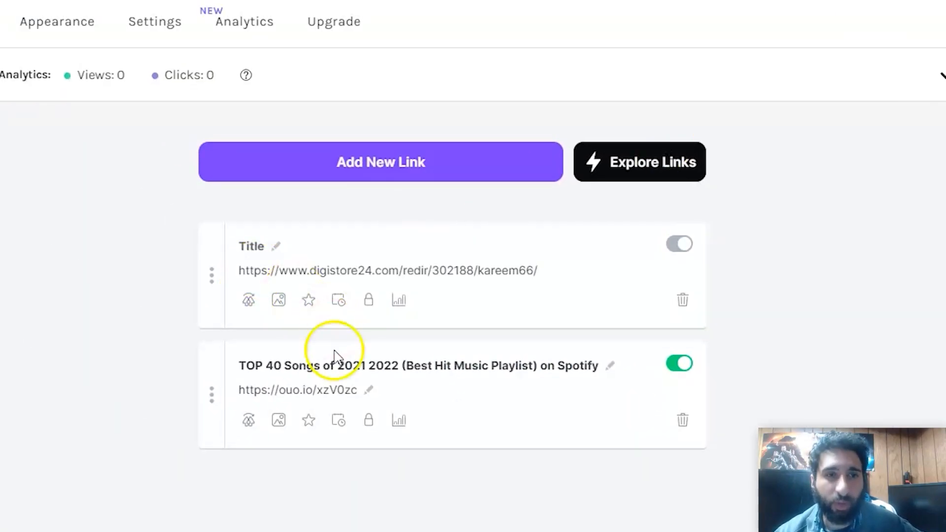
left_click(379, 482)
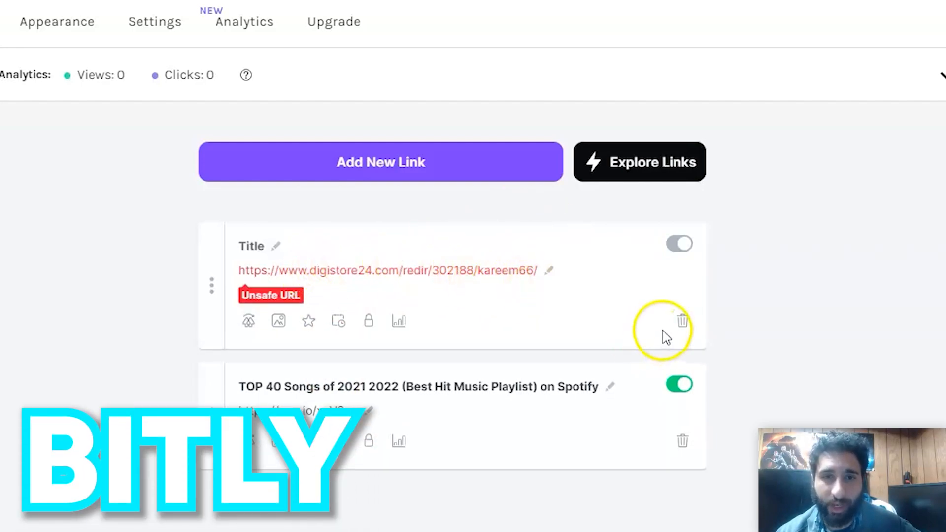
Delete the link flagged unsafe forever, leaving only the Spotify playlist link
left_click(682, 320)
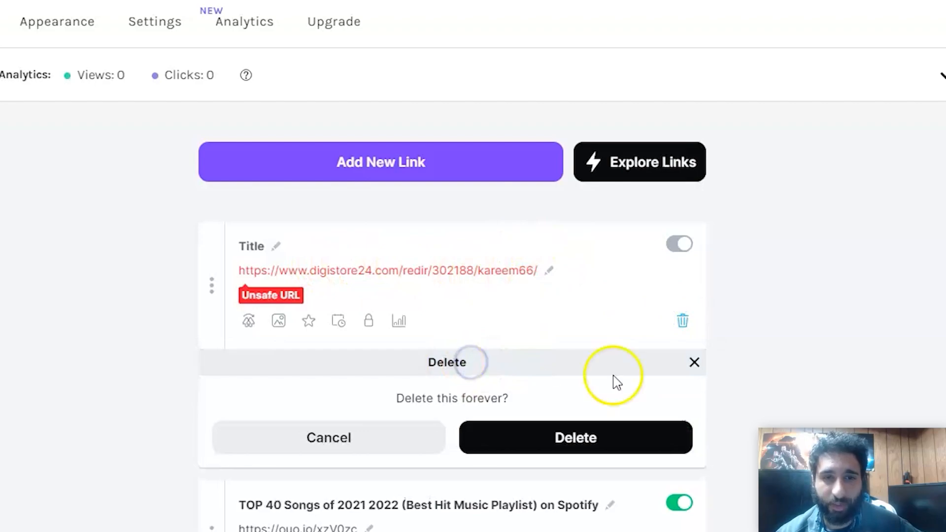
left_click(589, 436)
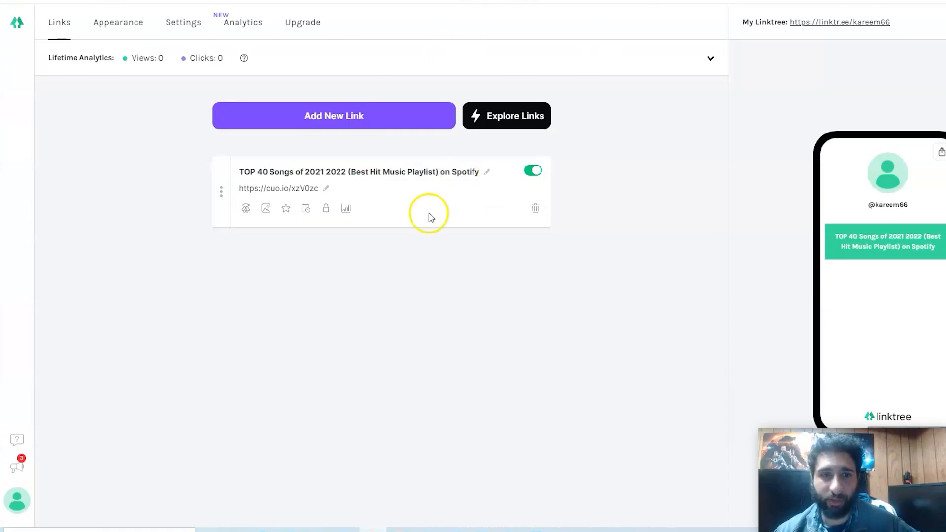
Add a new empty link card in Linktree
left_click(388, 126)
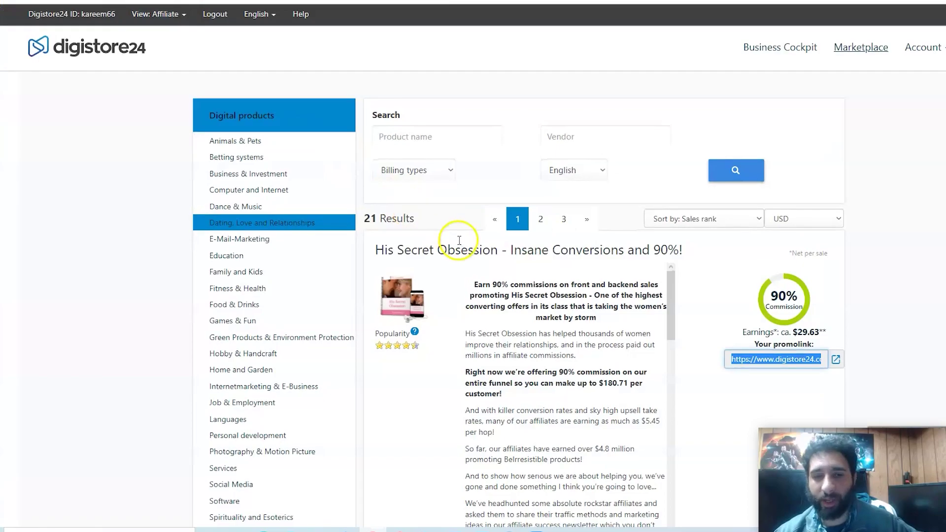
scroll(458, 244, "down", 5)
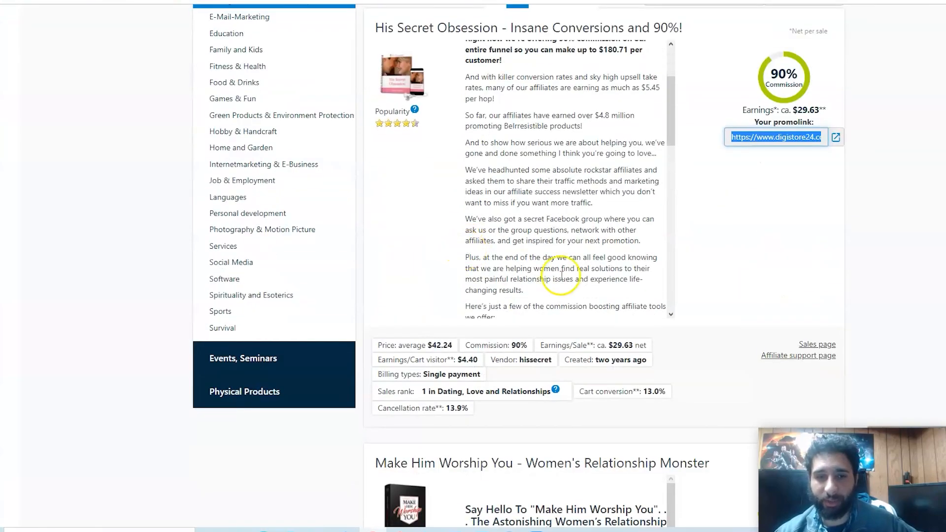
scroll(636, 274, "down", 5)
scroll(650, 274, "down", 3)
scroll(653, 270, "down", 8)
scroll(653, 271, "down", 4)
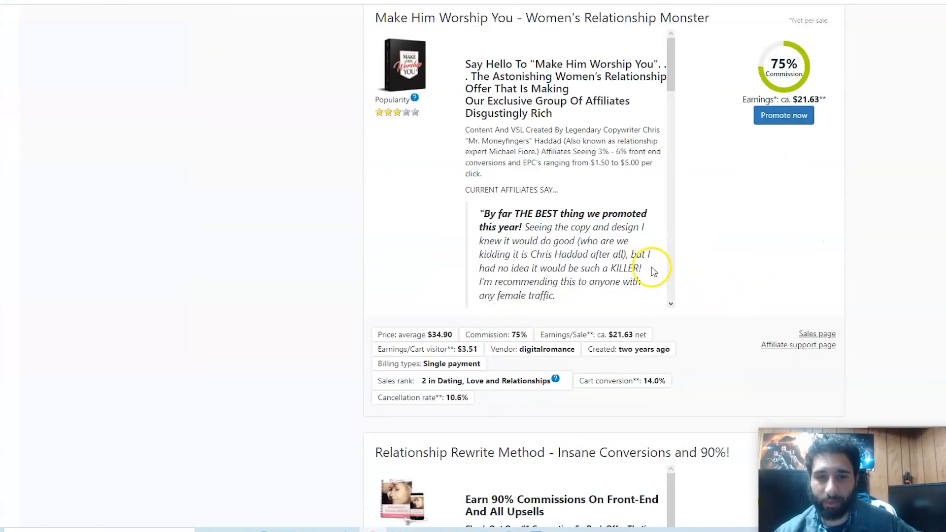
scroll(609, 325, "up", 5)
scroll(569, 296, "up", 8)
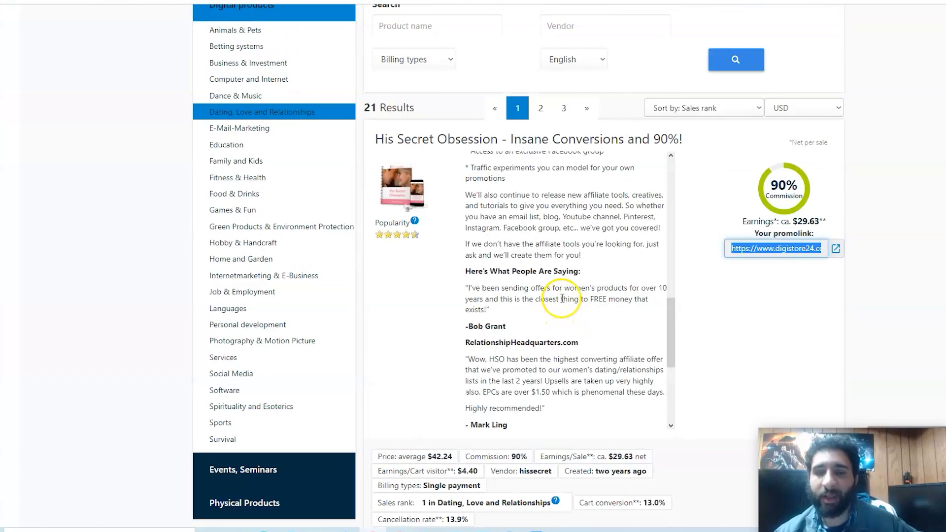
scroll(563, 292, "down", 3)
scroll(562, 296, "up", 3)
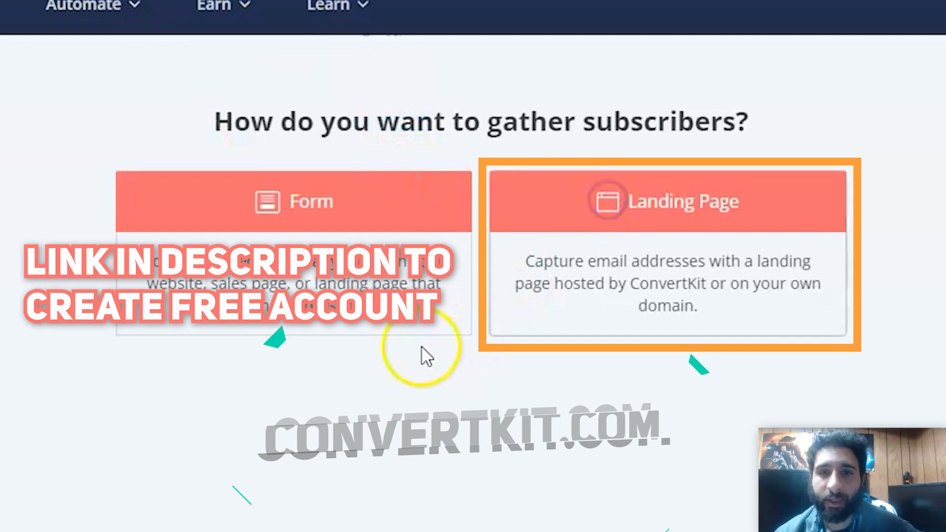
Gather subscribers with a hosted Landing Page using the Centennial template
left_click(422, 346)
scroll(575, 198, "down", 3)
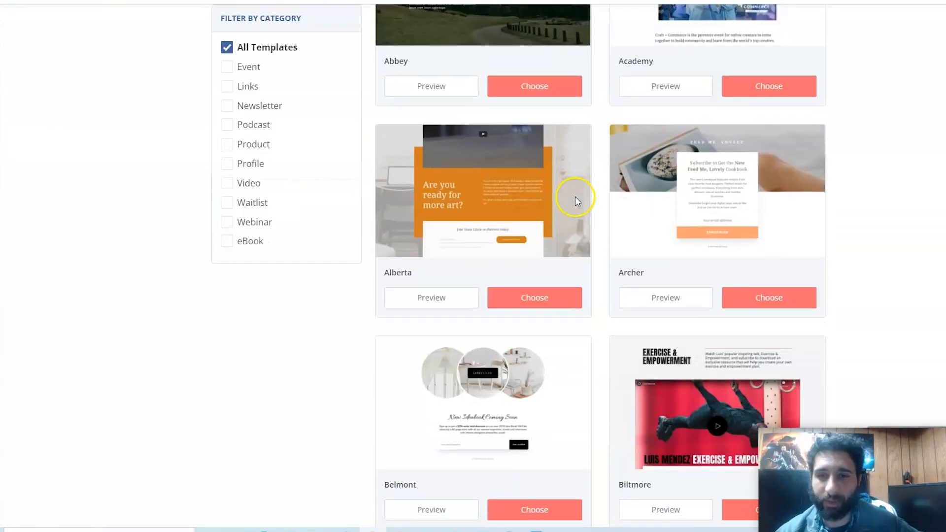
scroll(575, 196, "down", 3)
scroll(690, 217, "down", 3)
scroll(680, 215, "down", 3)
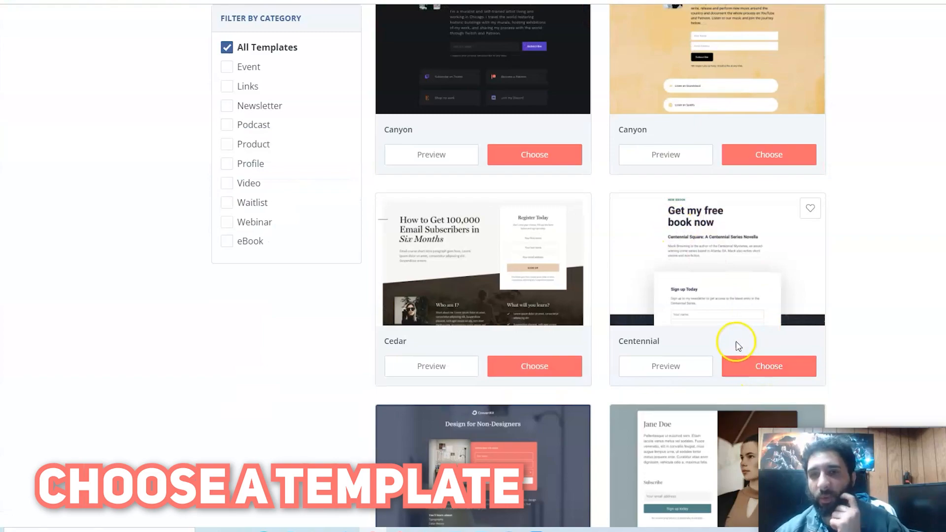
scroll(790, 283, "up", 5)
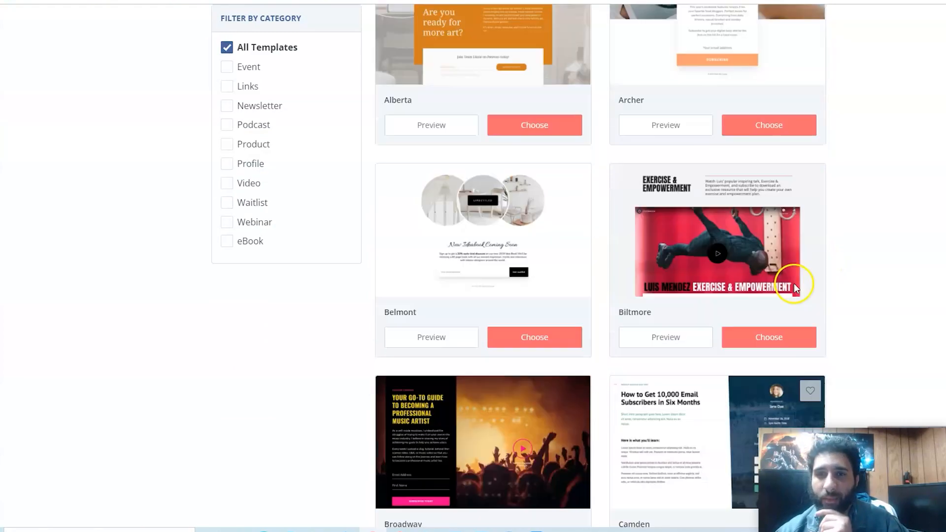
scroll(790, 283, "up", 3)
scroll(790, 283, "down", 5)
scroll(790, 283, "down", 3)
mouse_move(602, 207)
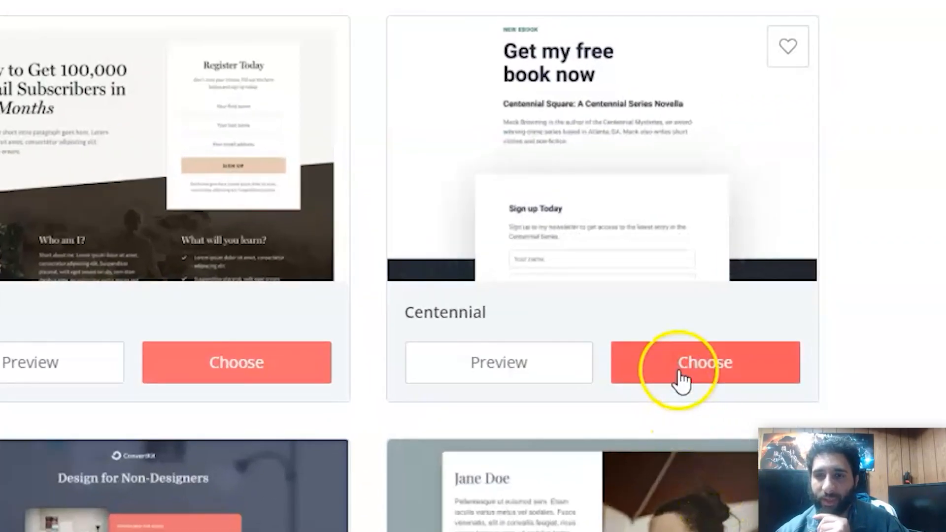
left_click(680, 366)
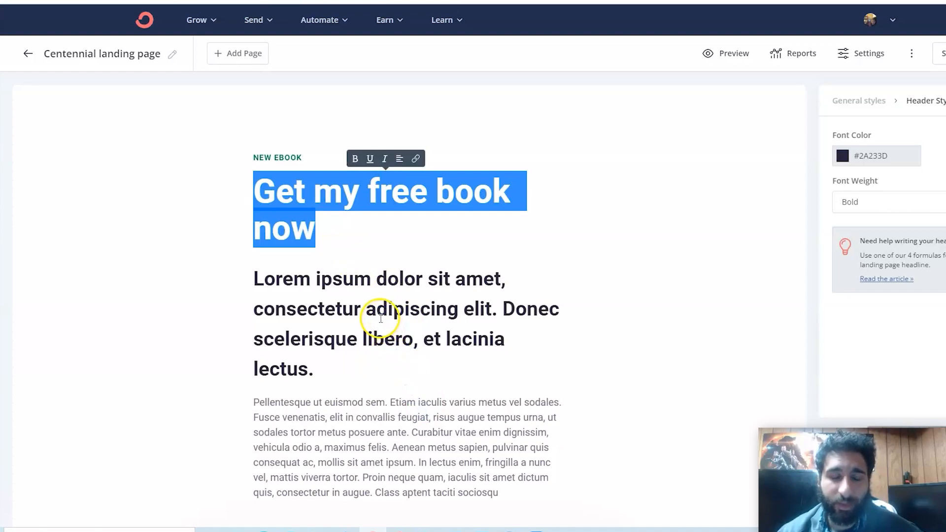
Make the Heading 1 the 'So by now' Secret Obsession question copied from the sales page
left_click(349, 304)
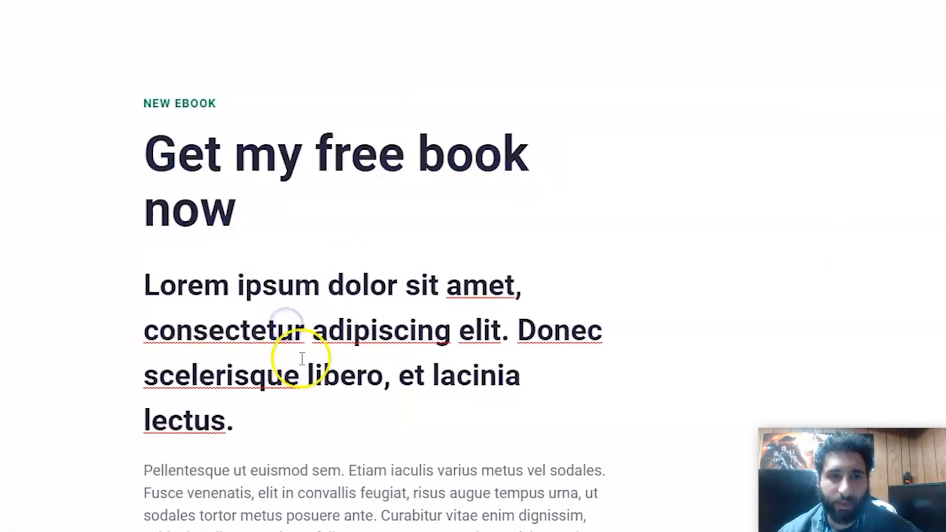
scroll(306, 351, "down", 5)
left_click_drag(517, 274, 144, 151)
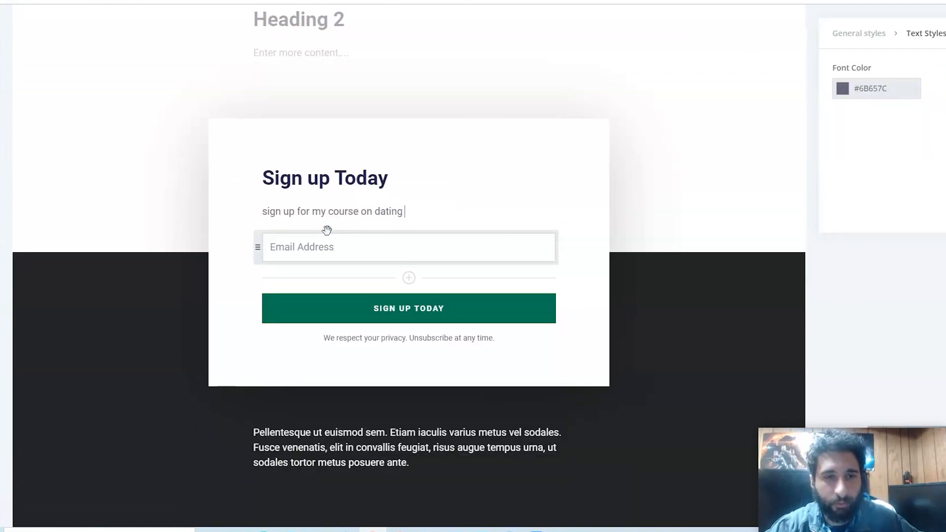
triple_click(340, 460)
scroll(339, 458, "up", 5)
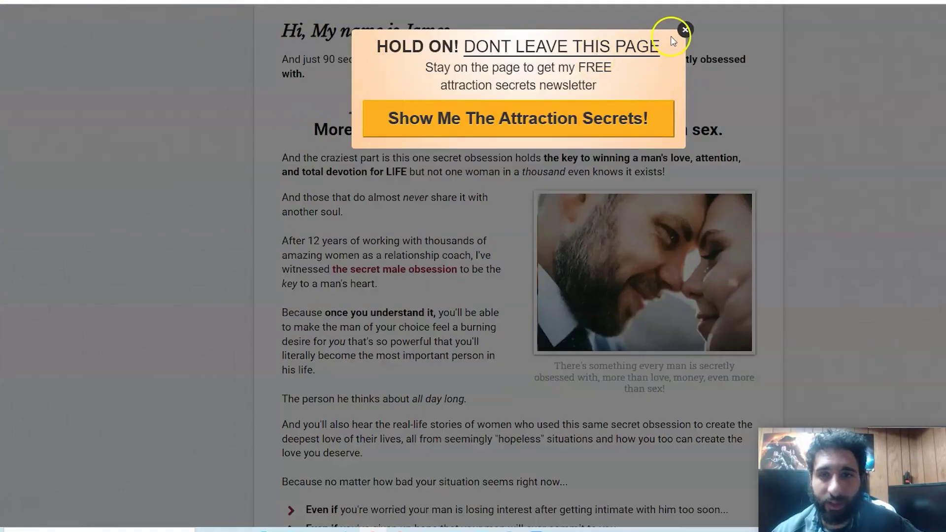
left_click(684, 30)
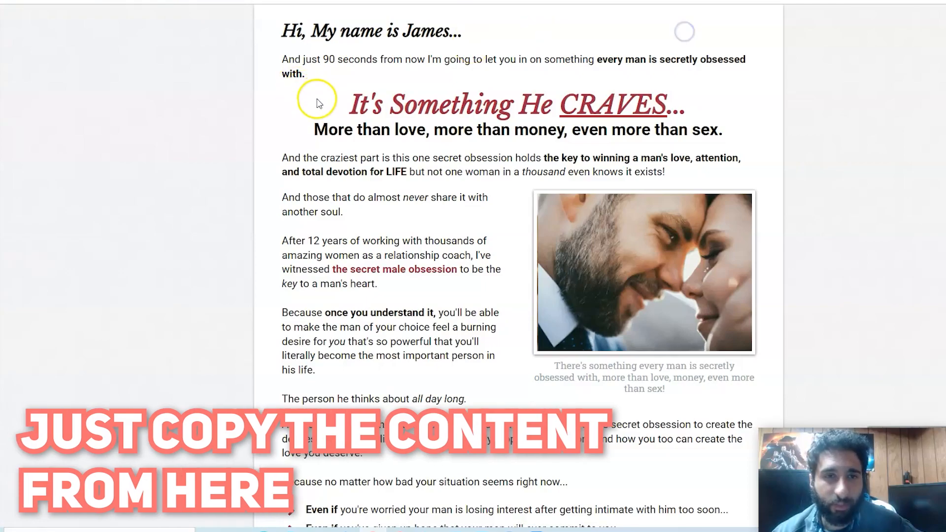
left_click_drag(311, 133, 367, 284)
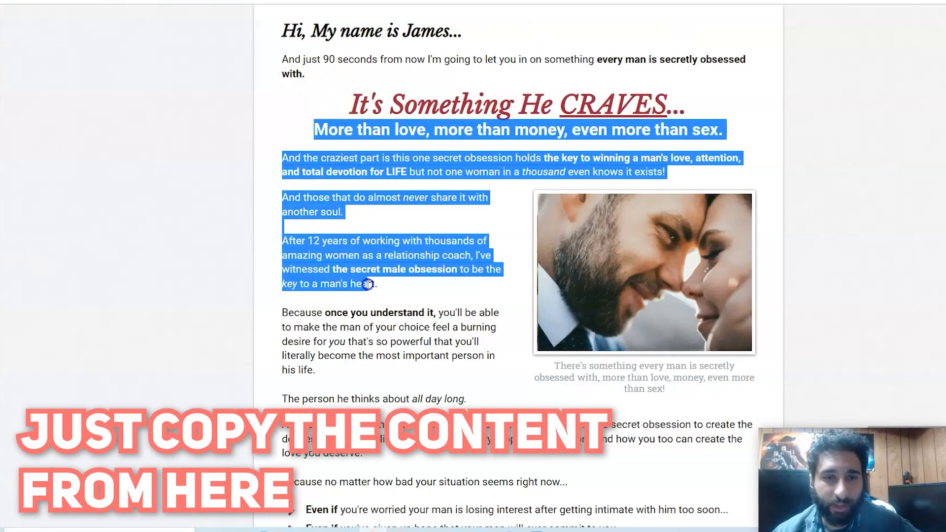
scroll(367, 284, "down", 5)
scroll(362, 274, "down", 5)
scroll(359, 264, "down", 5)
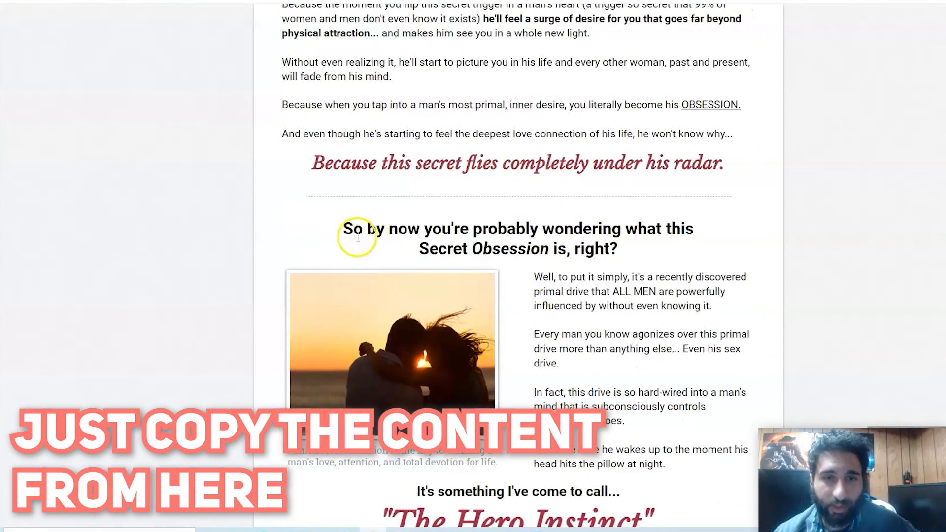
mouse_move(342, 228)
left_mouse_down()
mouse_move(673, 282)
mouse_move(611, 248)
left_mouse_up()
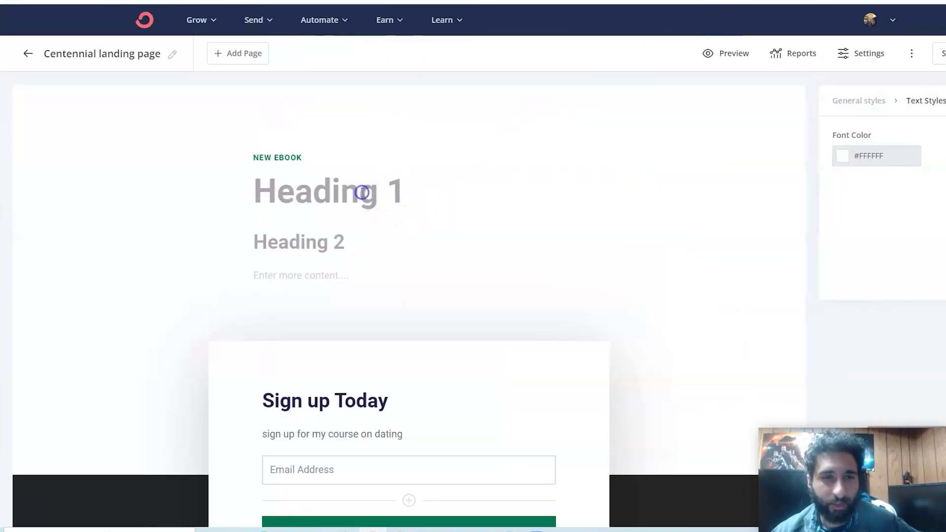
left_click(362, 193)
key("ctrl+v")
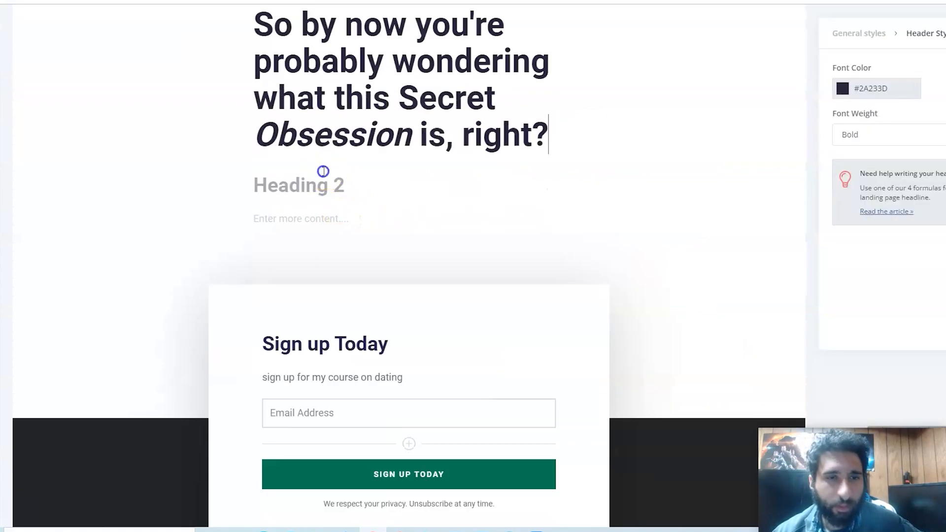
key("alt+Tab")
scroll(464, 212, "down", 1)
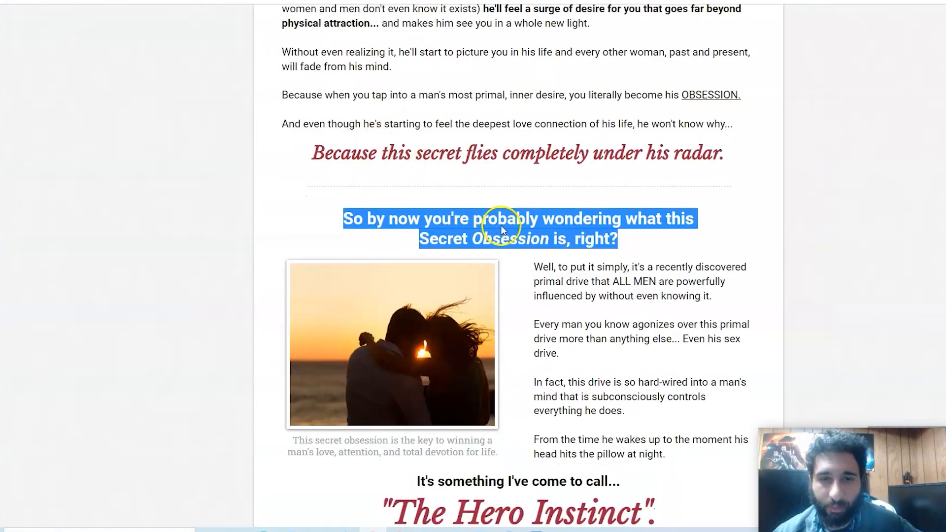
scroll(488, 222, "down", 3)
Fill the body block with the paragraphs through 'It's something I've come to call...'
left_click_drag(534, 54, 675, 259)
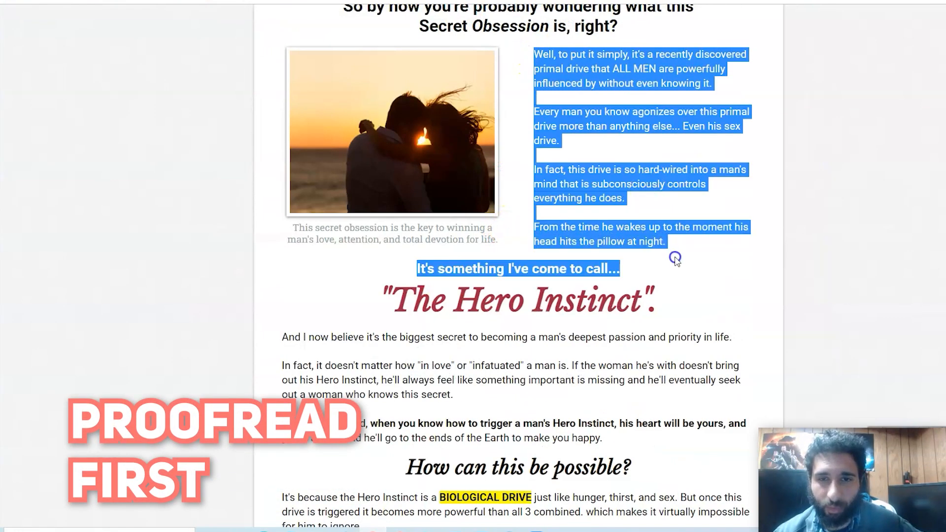
left_click(675, 261)
left_click(544, 69)
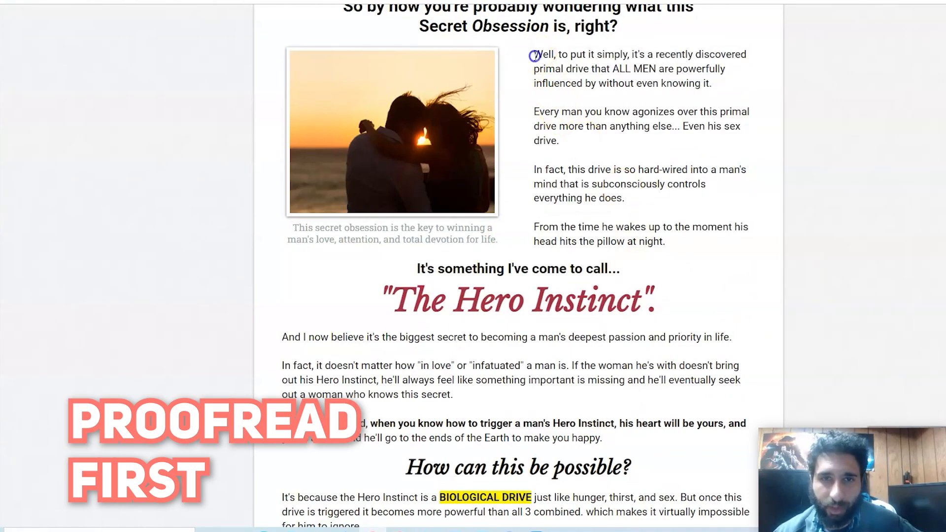
left_click_drag(534, 54, 688, 267)
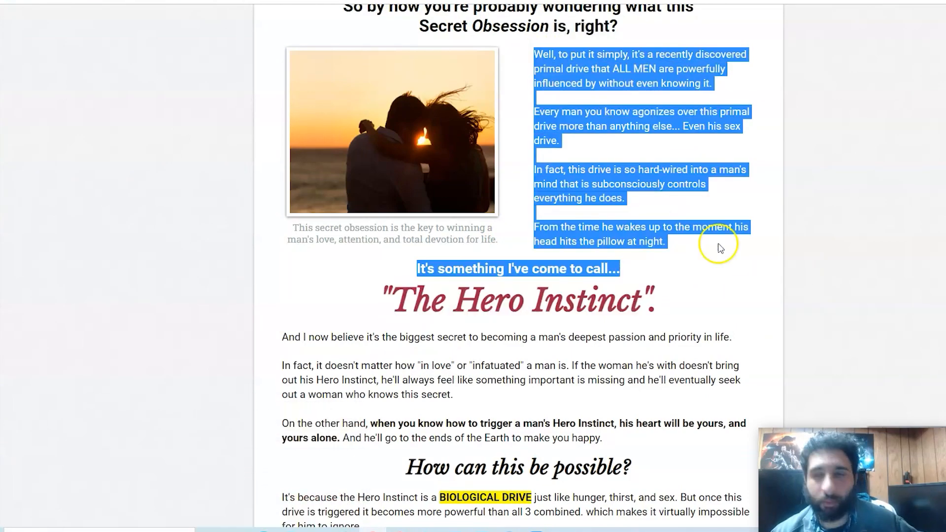
key("alt+Tab")
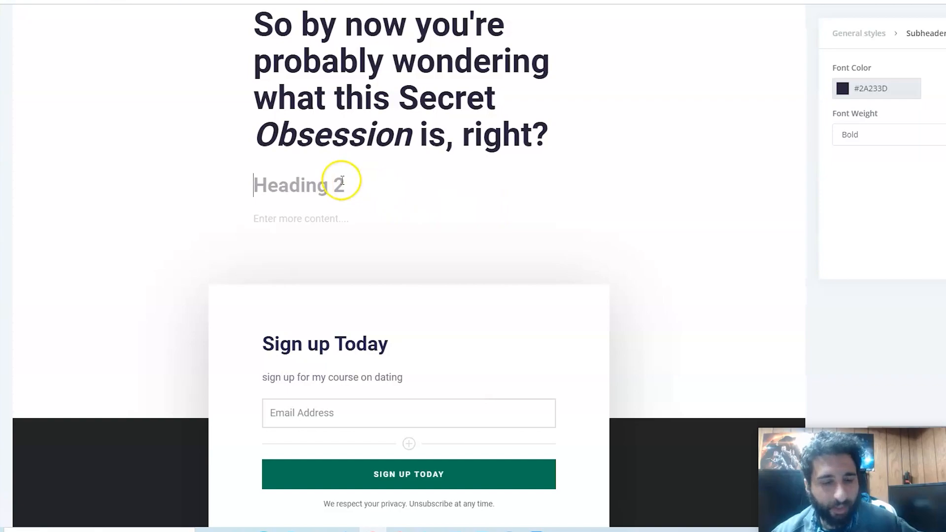
key("ctrl+v")
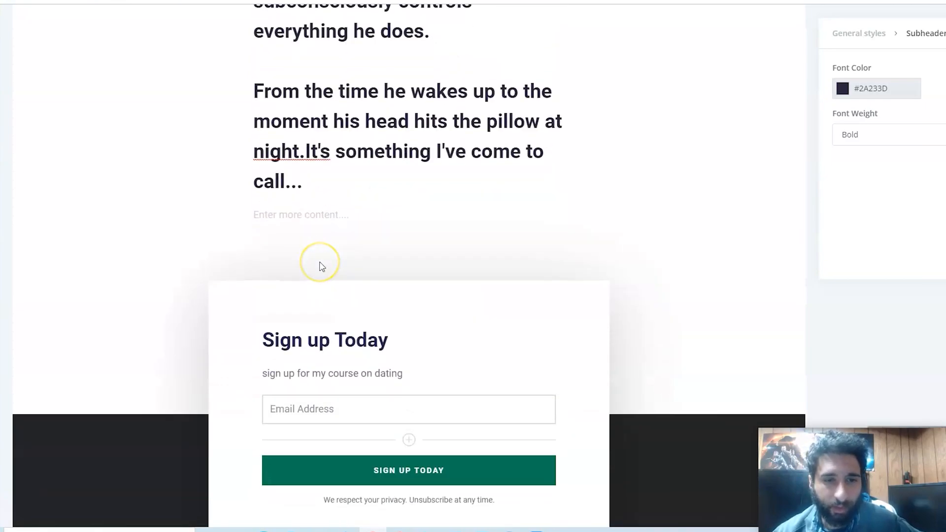
scroll(321, 266, "down", 3)
scroll(576, 303, "up", 4)
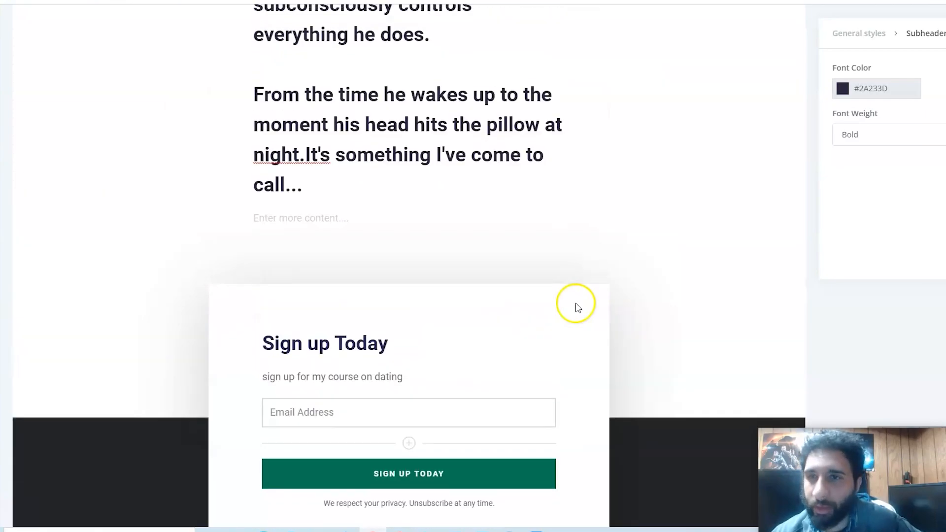
scroll(576, 303, "up", 4)
scroll(576, 303, "up", 4)
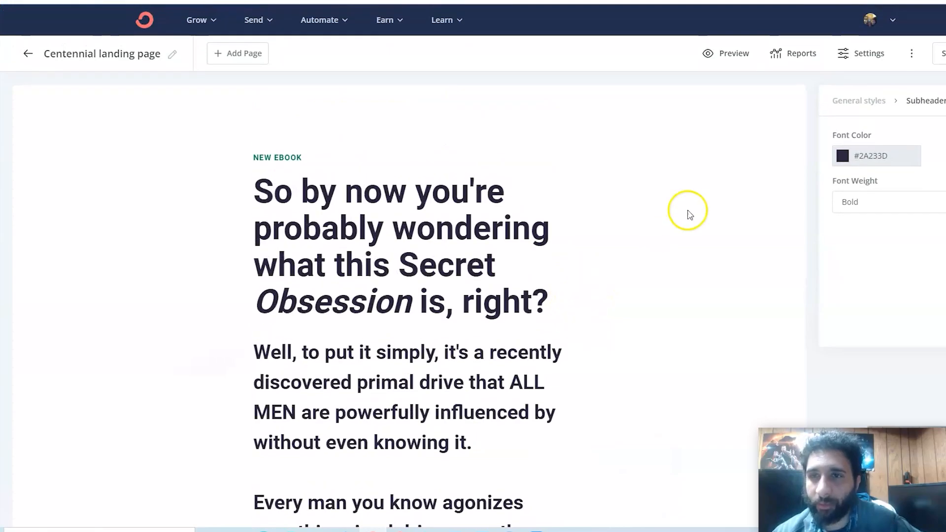
left_click(862, 53)
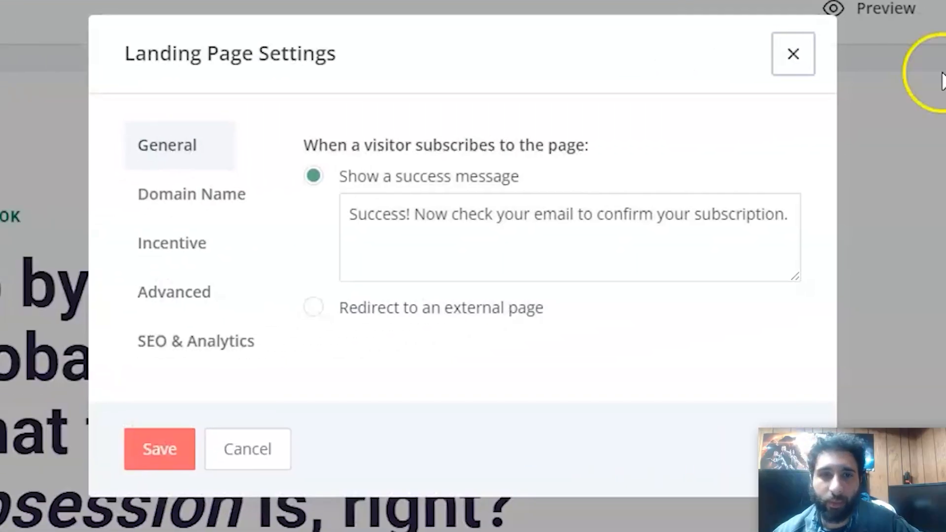
left_click(222, 194)
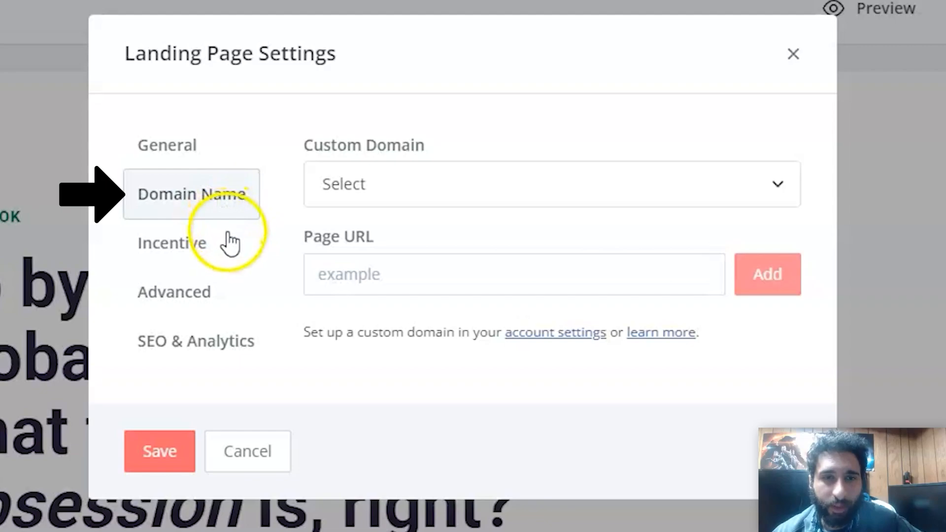
left_click(395, 275)
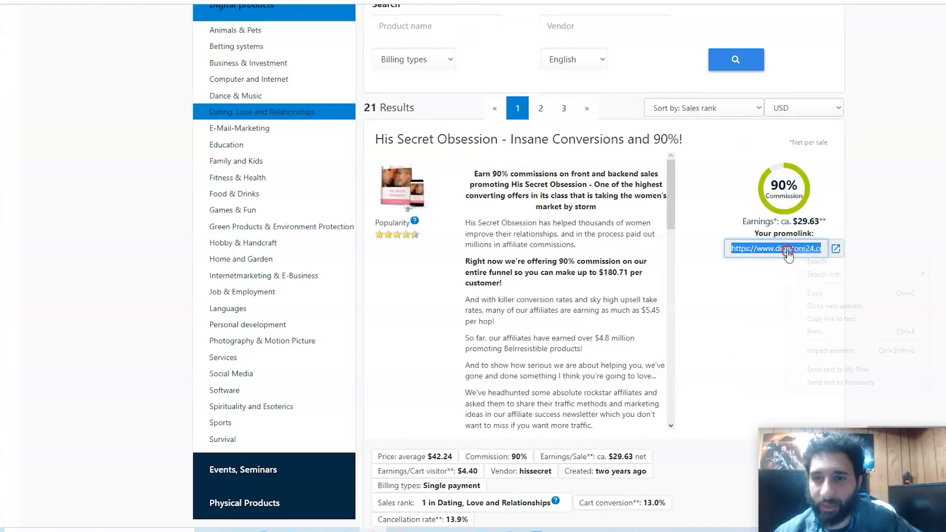
left_click(707, 253)
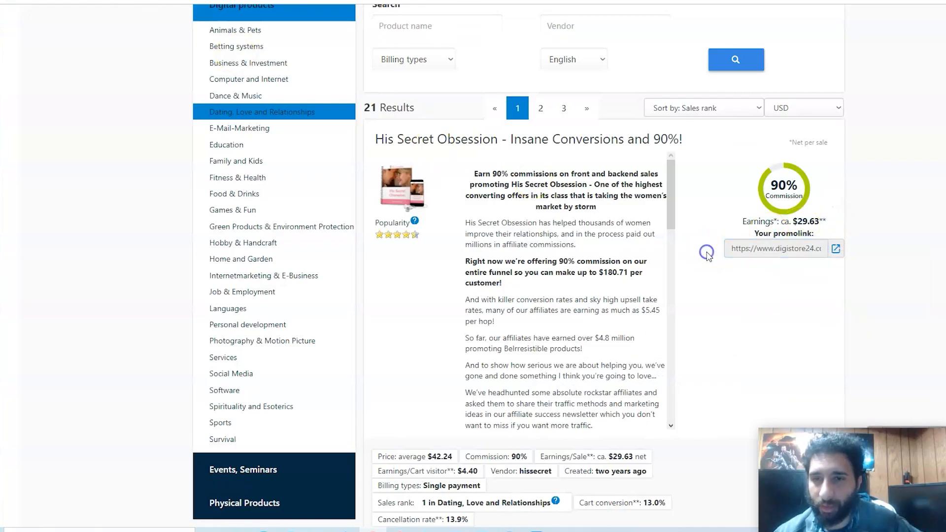
triple_click(740, 251)
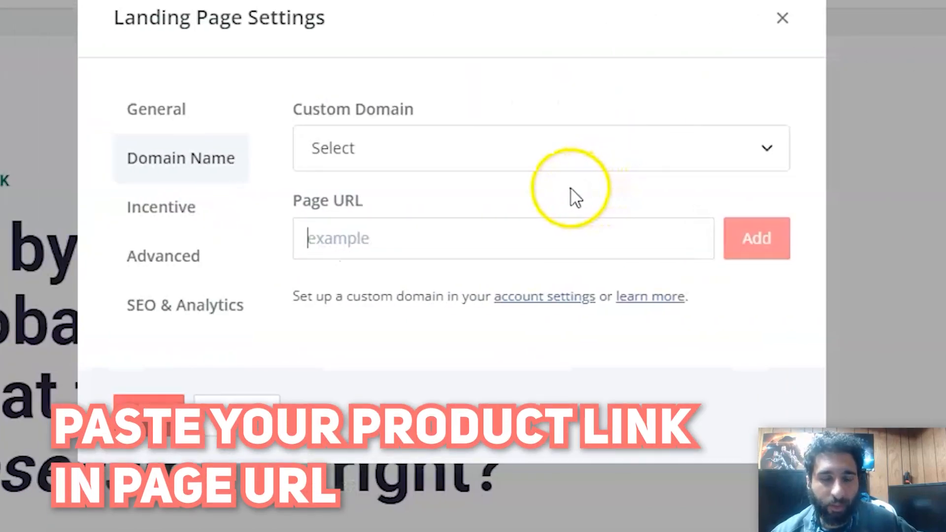
type("https://www.digistore24.com/redir/302188/kareem66/")
left_click(756, 238)
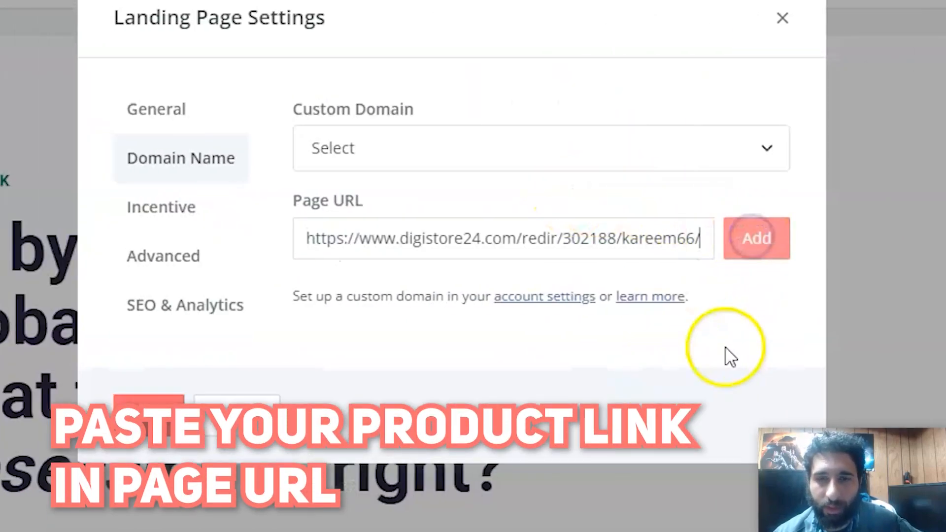
left_click(218, 420)
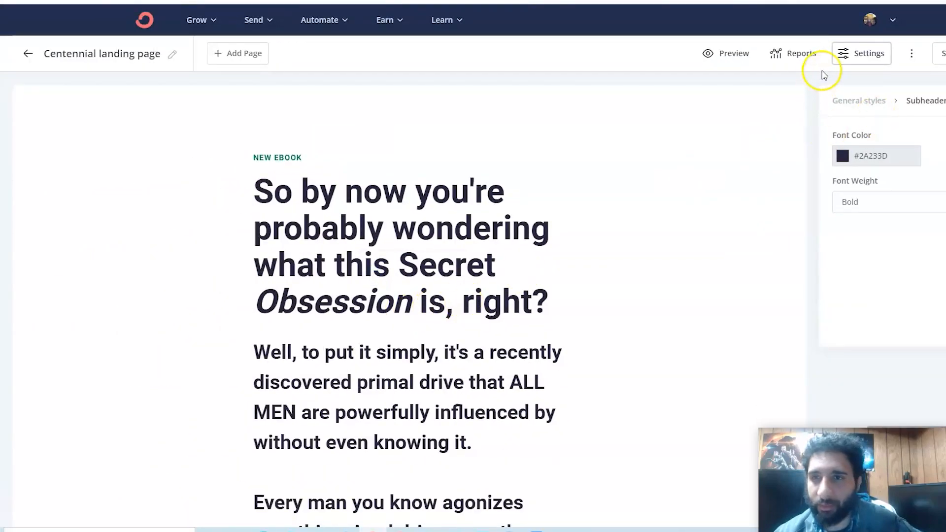
Redirect new subscribers to an external page, pasting the Digistore24 affiliate link, and save
left_click(844, 56)
left_click(384, 171)
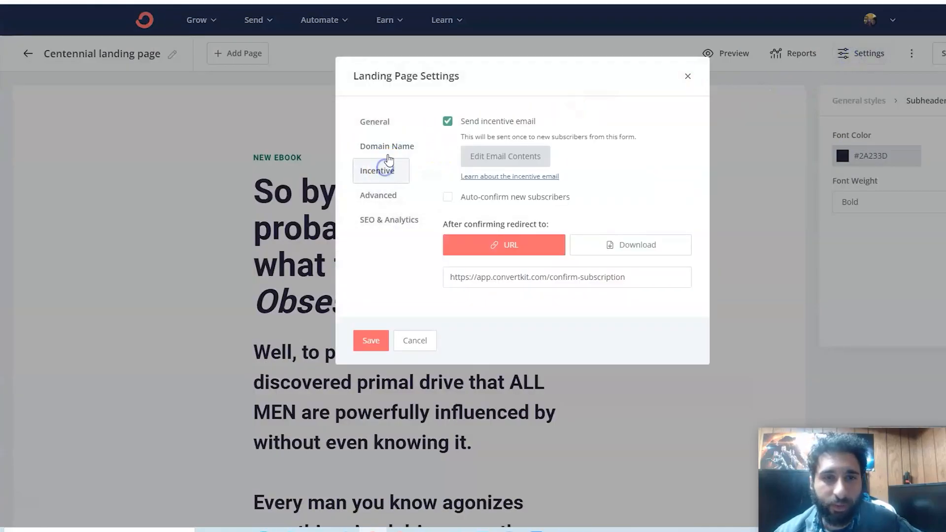
left_click(389, 123)
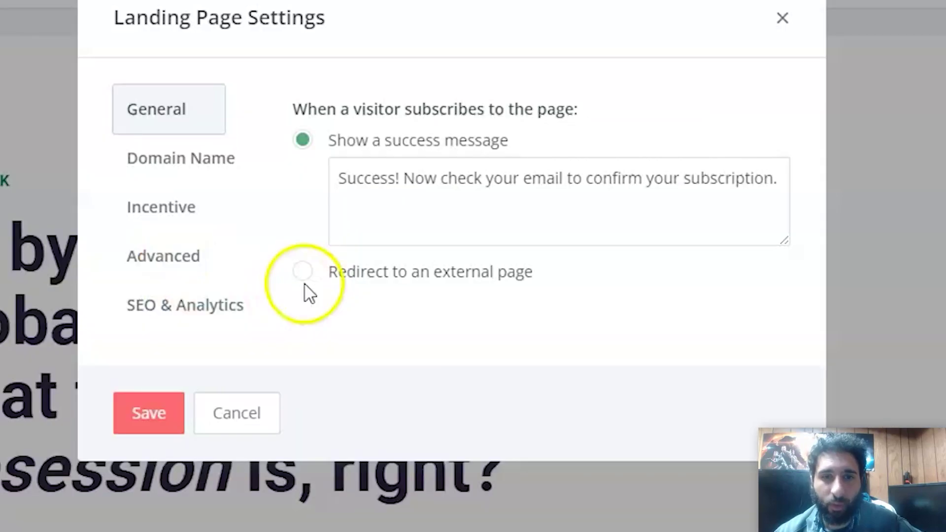
left_click(303, 270)
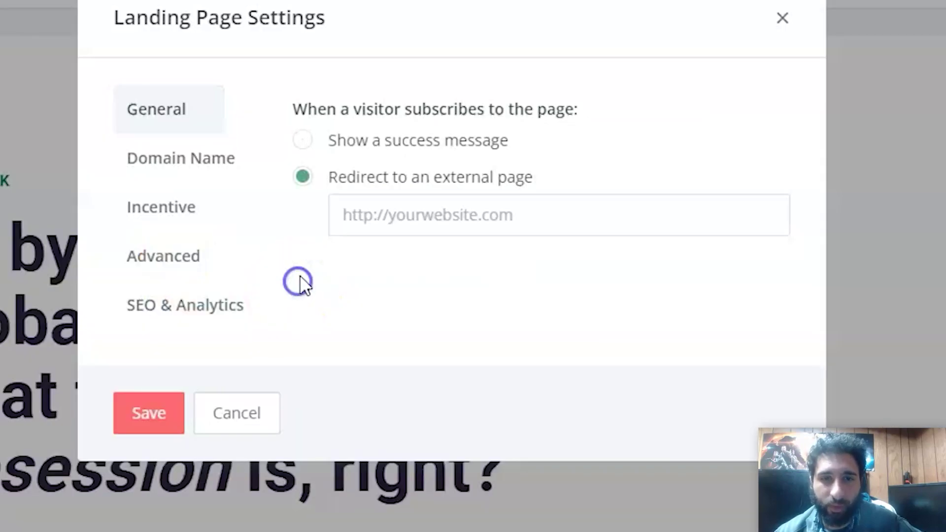
left_click(393, 214)
type("https://www.digistore24.com/redir/302188/kareem66/")
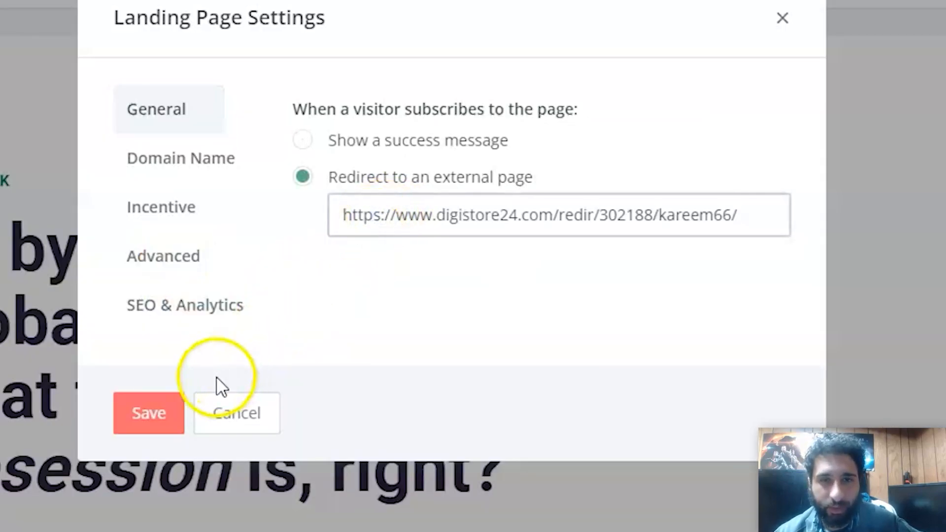
left_click(148, 414)
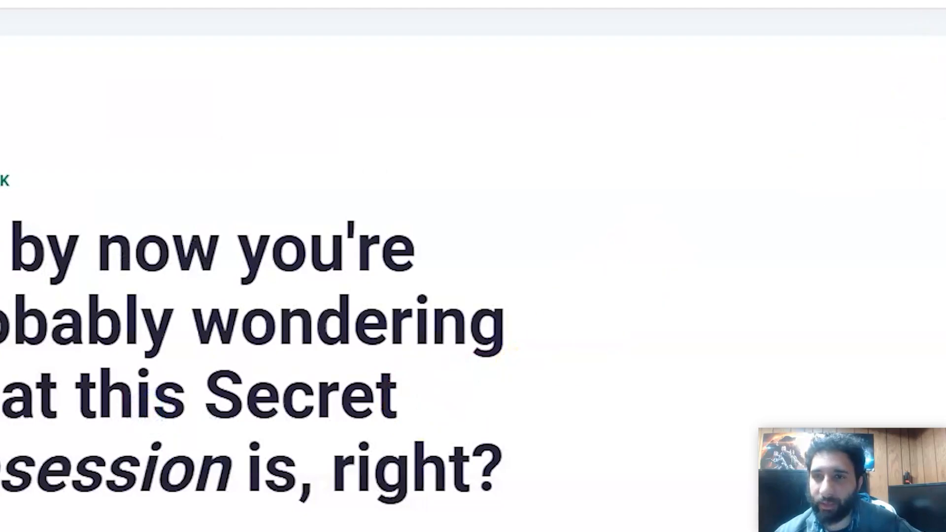
Verify the saved redirect link, check the domain name options, and save the settings again
left_click(943, 88)
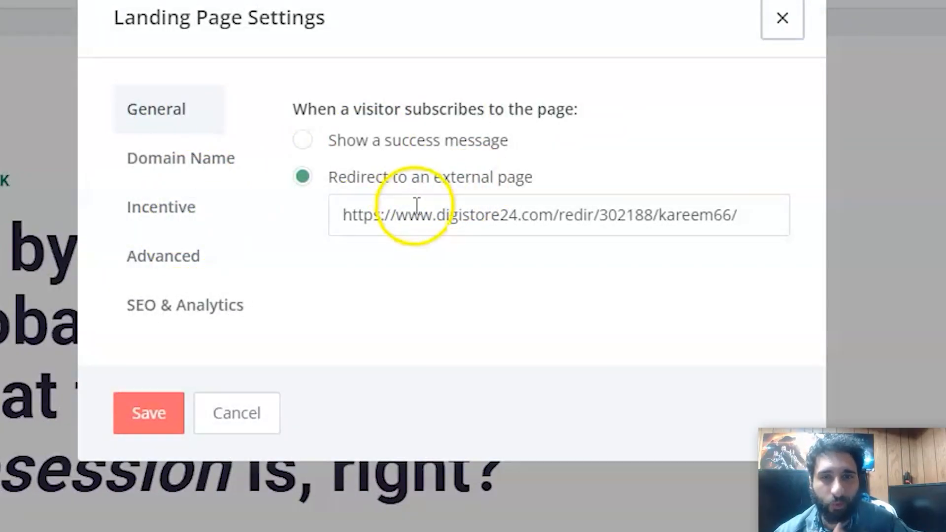
triple_click(436, 214)
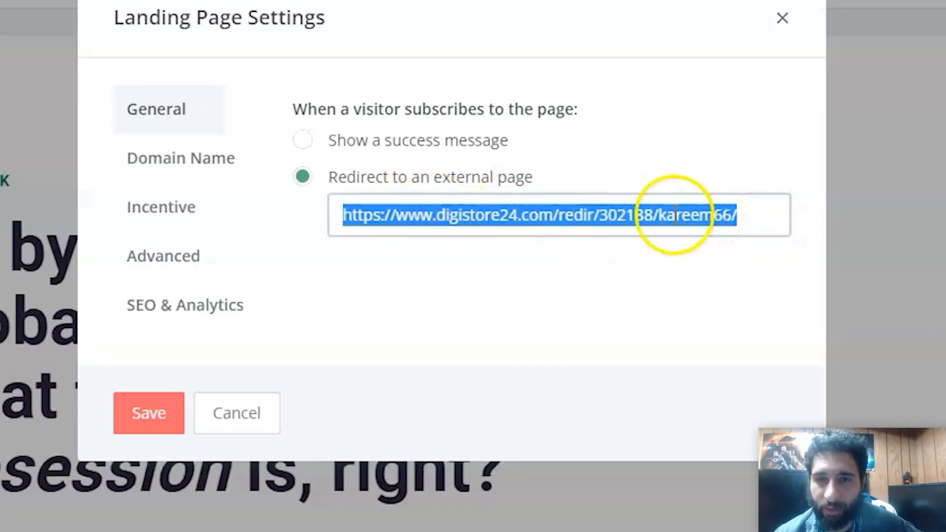
left_click(214, 163)
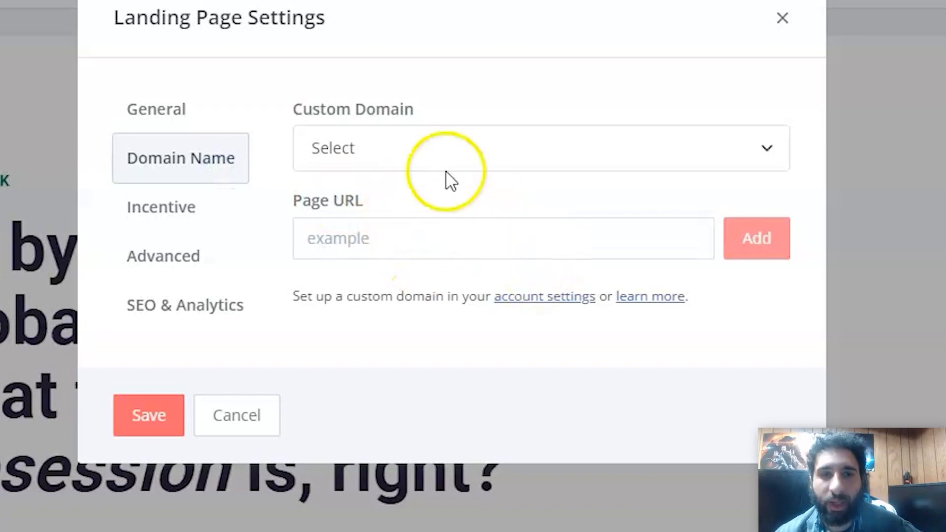
left_click(418, 151)
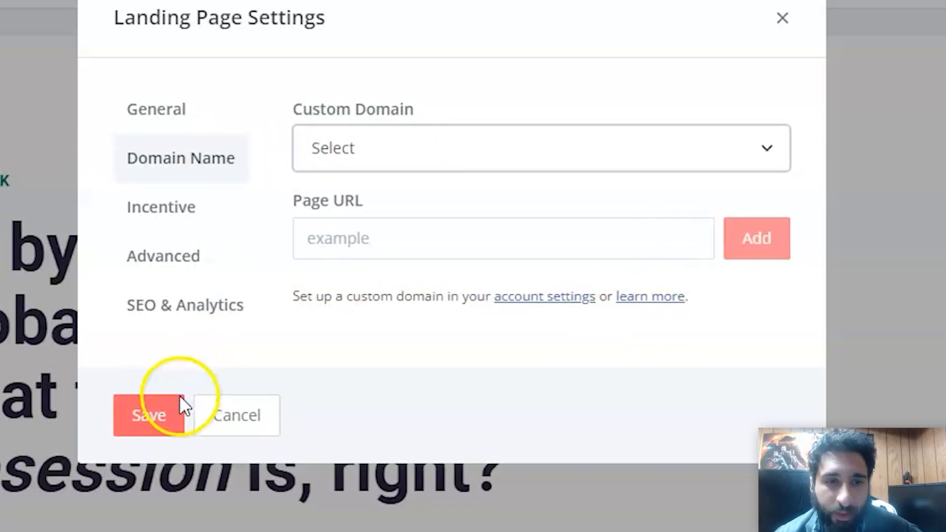
left_click(178, 405)
scroll(380, 270, "down", 5)
scroll(399, 266, "down", 5)
scroll(406, 266, "down", 4)
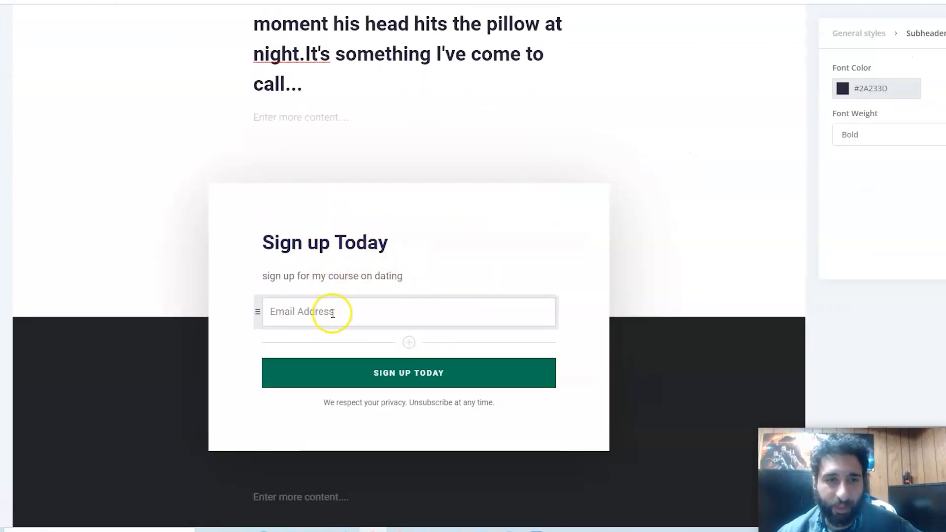
scroll(340, 365, "up", 5)
scroll(340, 366, "up", 8)
scroll(340, 366, "up", 1)
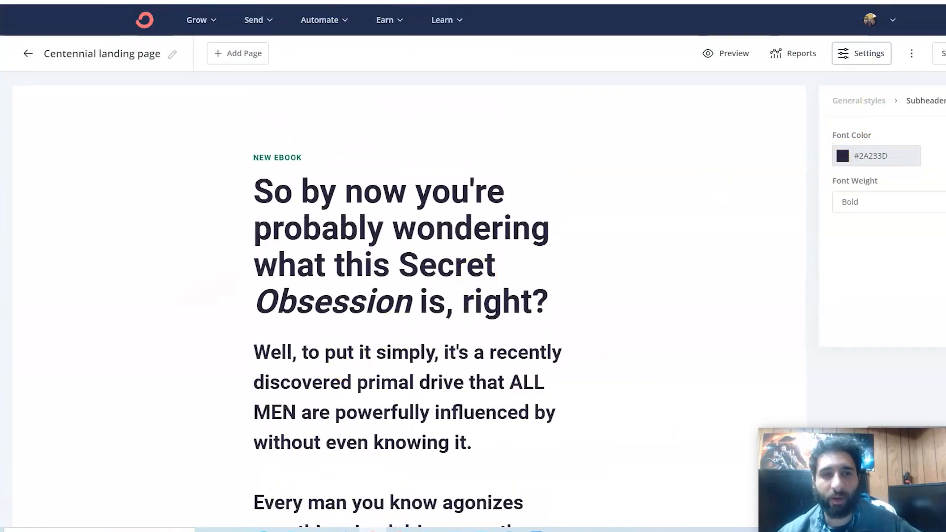
Copy the landing page's live share address from the sharing options
left_click(942, 54)
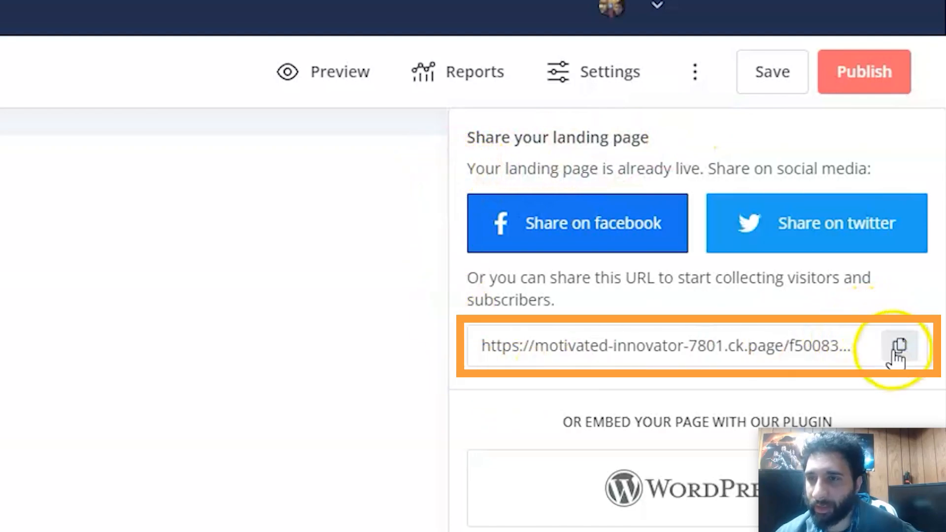
left_click(898, 347)
right_click(603, 346)
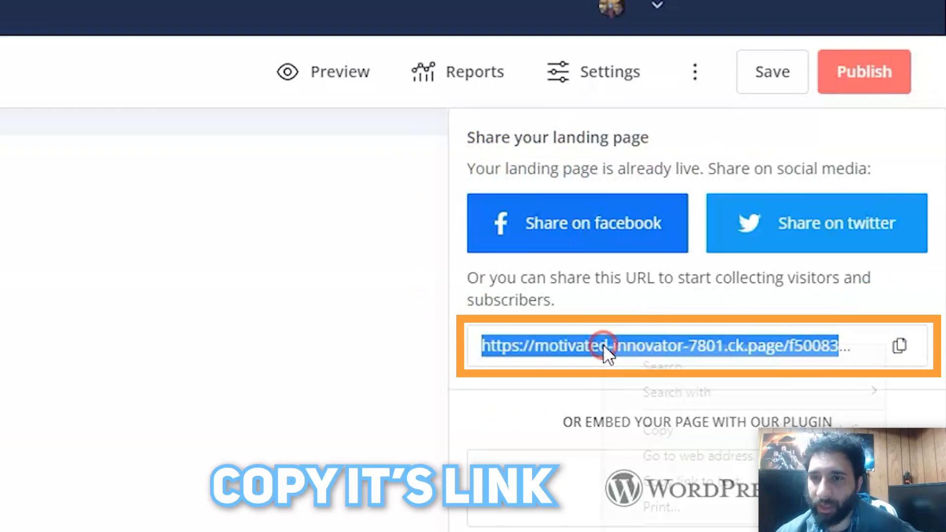
left_click(657, 429)
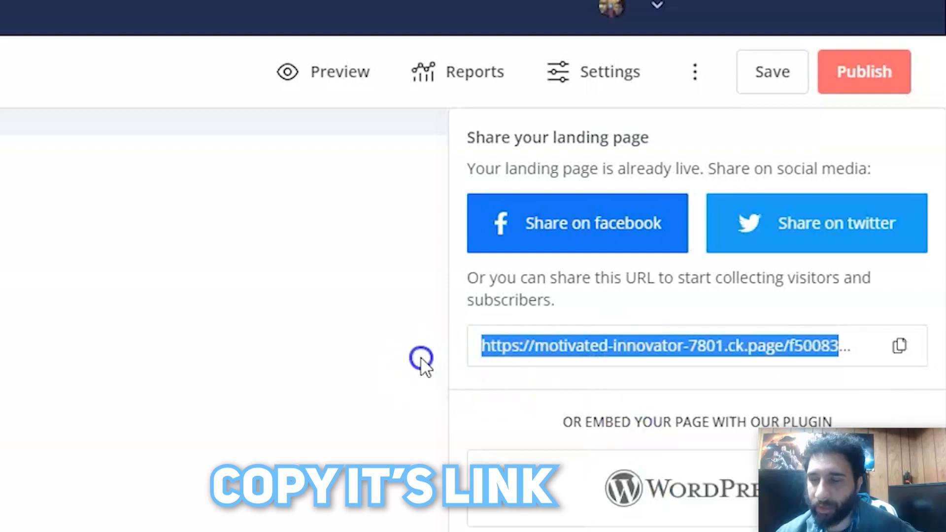
Publish and save the landing page, reaching the page-domain prompt
left_click(882, 78)
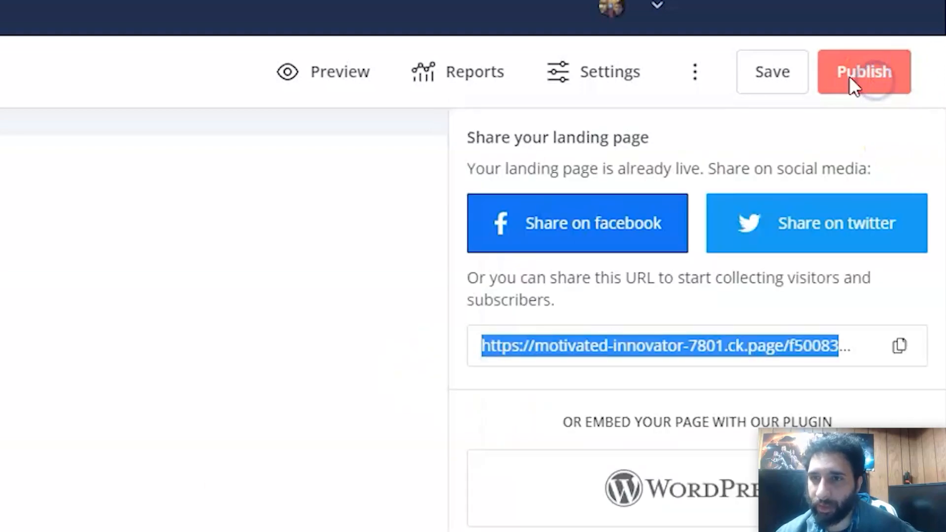
left_click(773, 72)
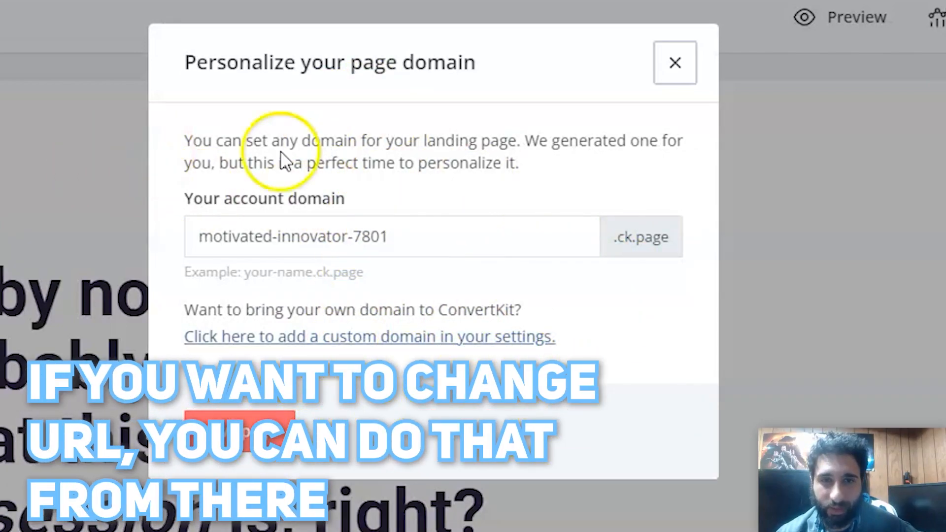
Keep the suggested page domain, publish the page, and copy its share address
left_click(335, 260)
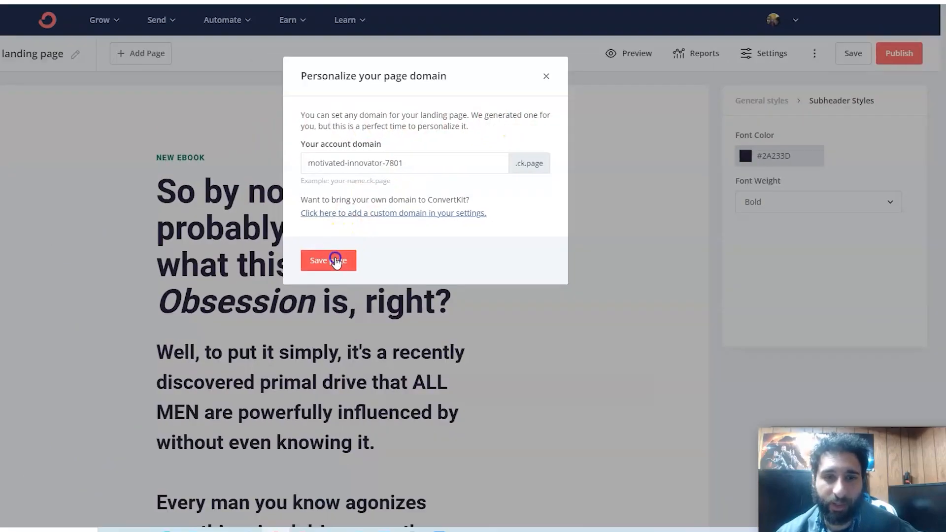
left_click(902, 56)
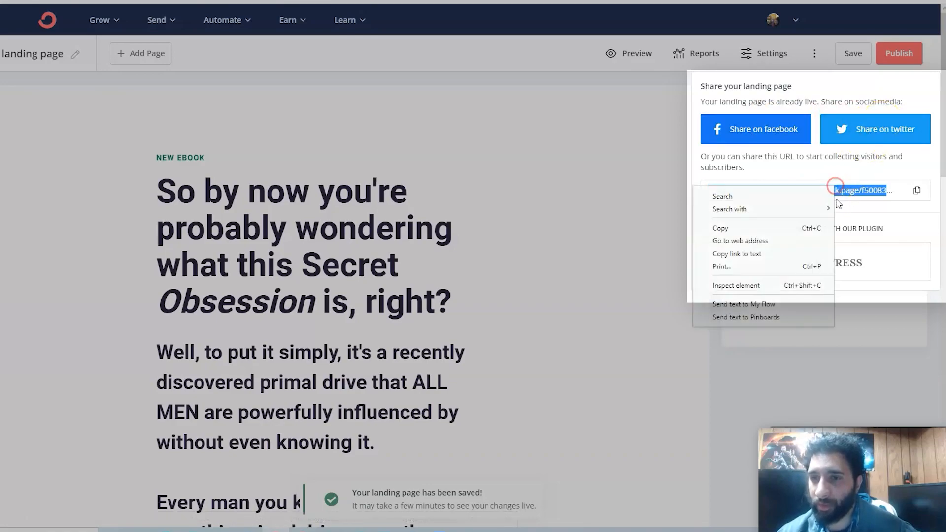
left_click(750, 229)
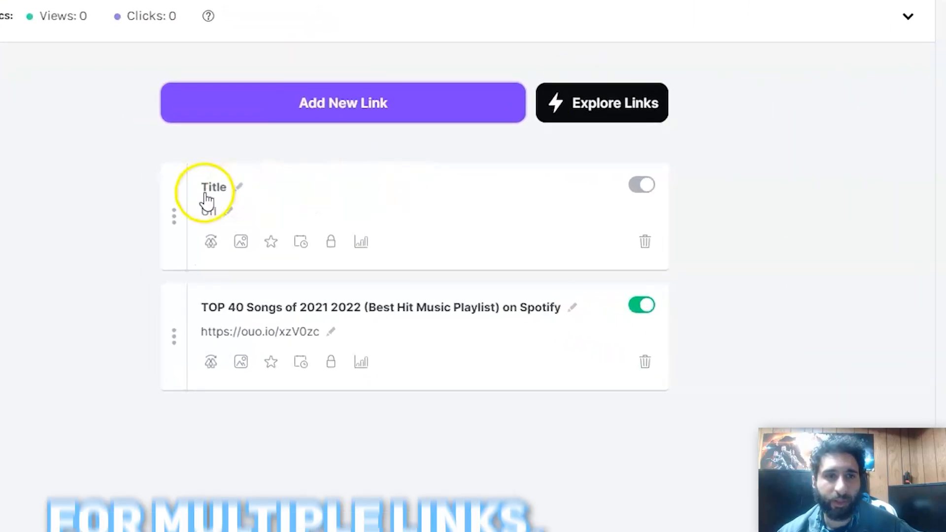
Point the new Linktree link at the ConvertKit address and title it 'dating course'
type("https://motivated-innovator-7801.ck.page/f500831c83")
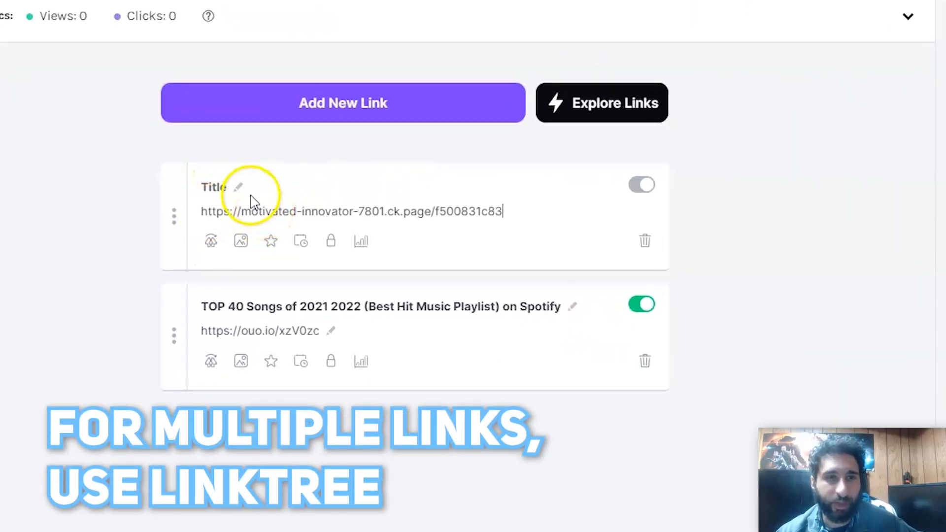
left_click(246, 189)
left_click(213, 186)
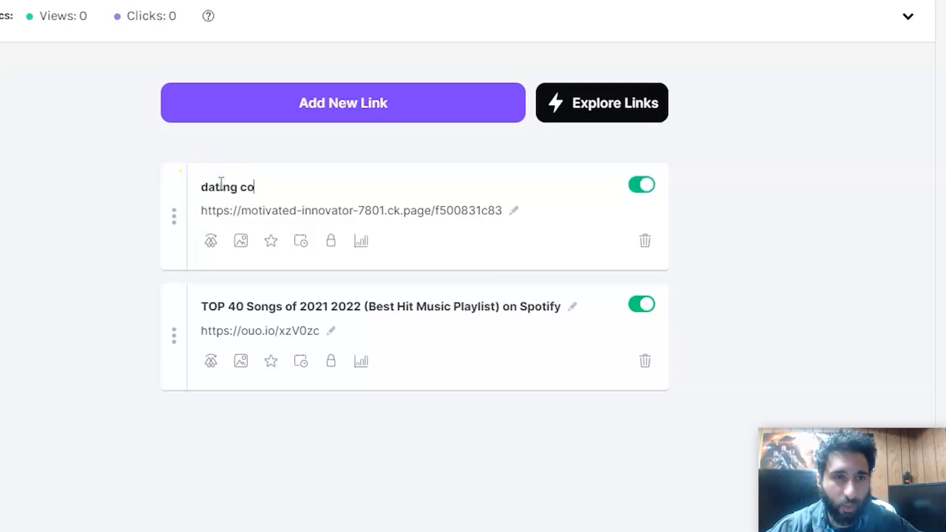
type("urse")
left_click(798, 190)
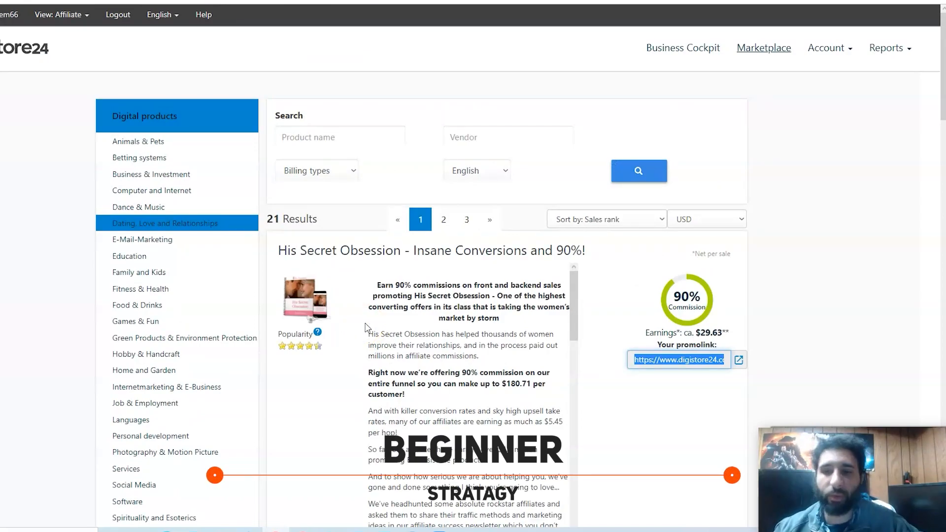
Open the His Secret Obsession listing's sales page from the Dating category
left_click(283, 188)
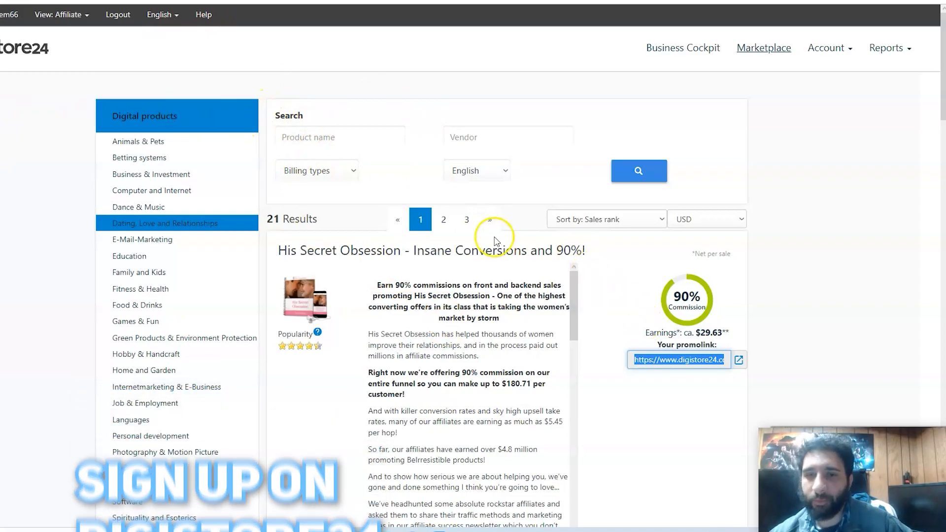
scroll(503, 244, "down", 3)
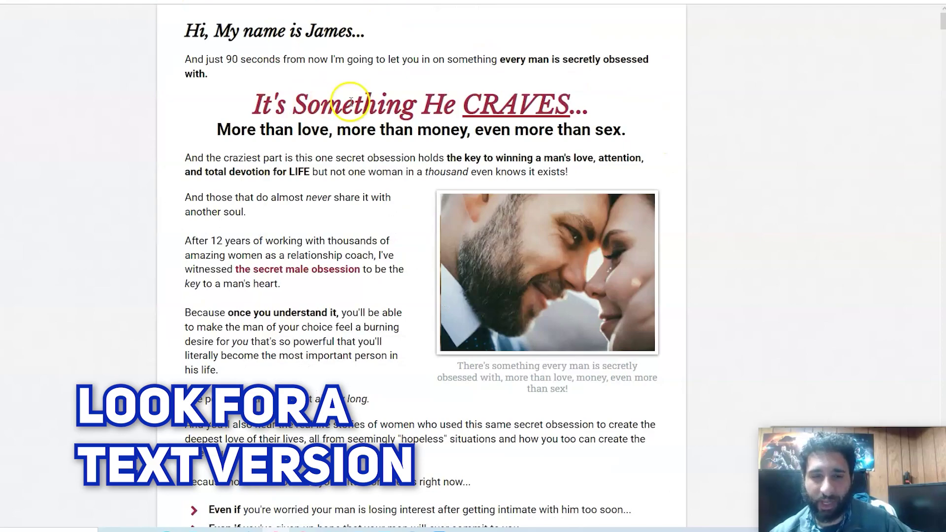
scroll(349, 99, "down", 3)
scroll(348, 100, "up", 1)
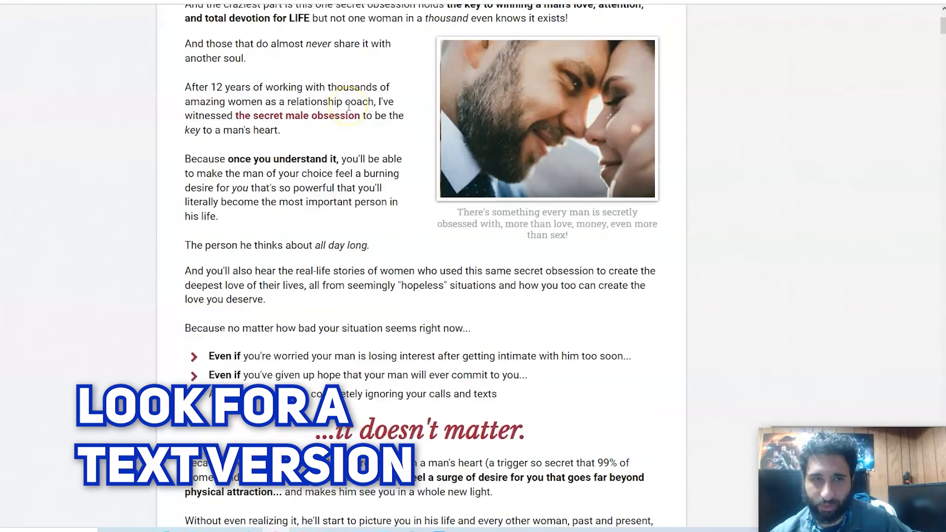
scroll(349, 100, "up", 2)
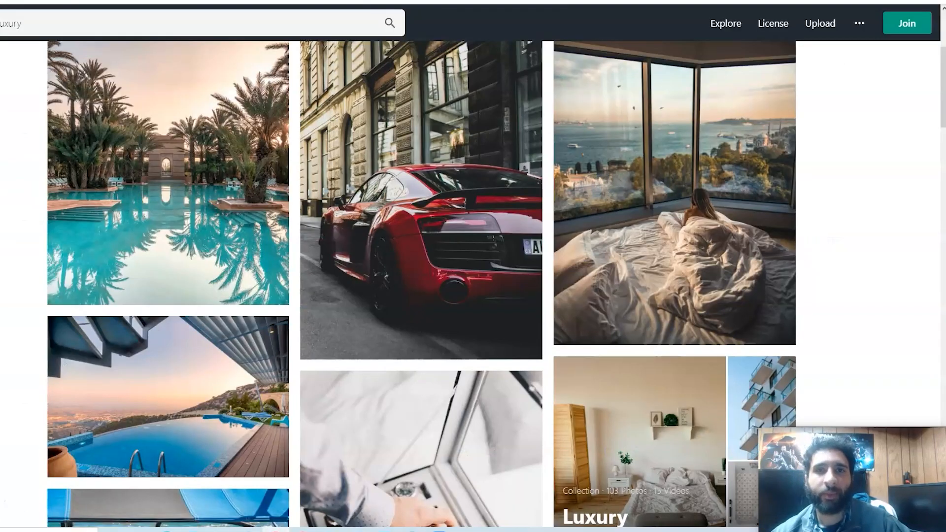
scroll(564, 261, "up", 3)
scroll(651, 296, "up", 3)
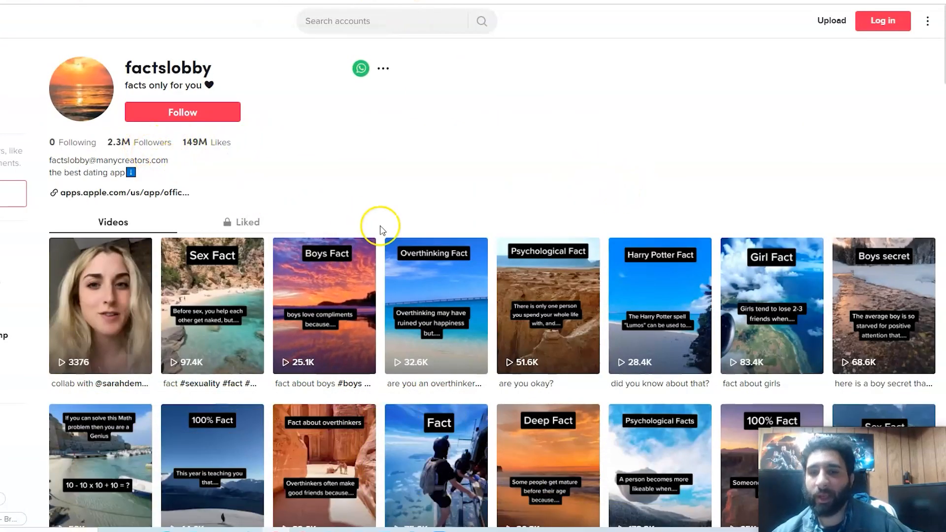
scroll(380, 222, "down", 5)
scroll(398, 246, "down", 8)
scroll(398, 246, "down", 2)
scroll(398, 246, "up", 10)
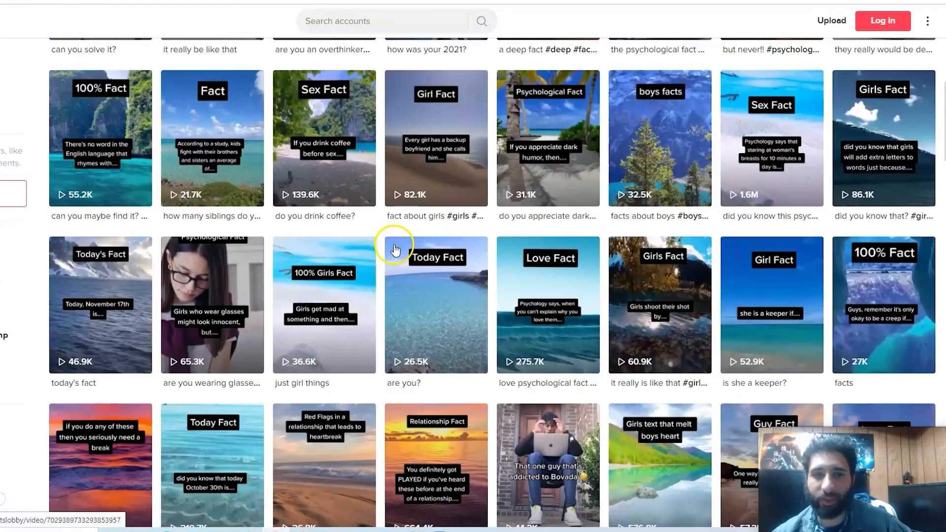
scroll(398, 246, "up", 8)
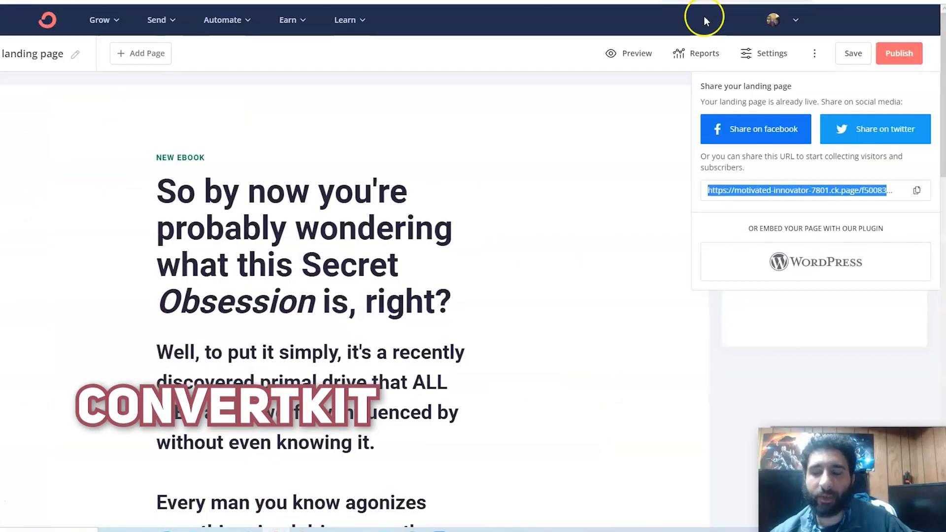
scroll(374, 230, "down", 5)
scroll(229, 214, "down", 8)
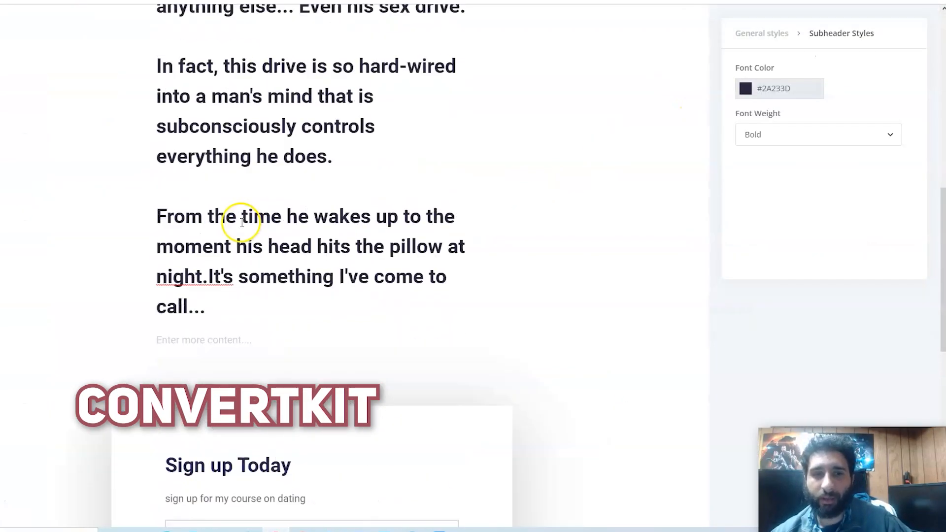
scroll(229, 214, "down", 8)
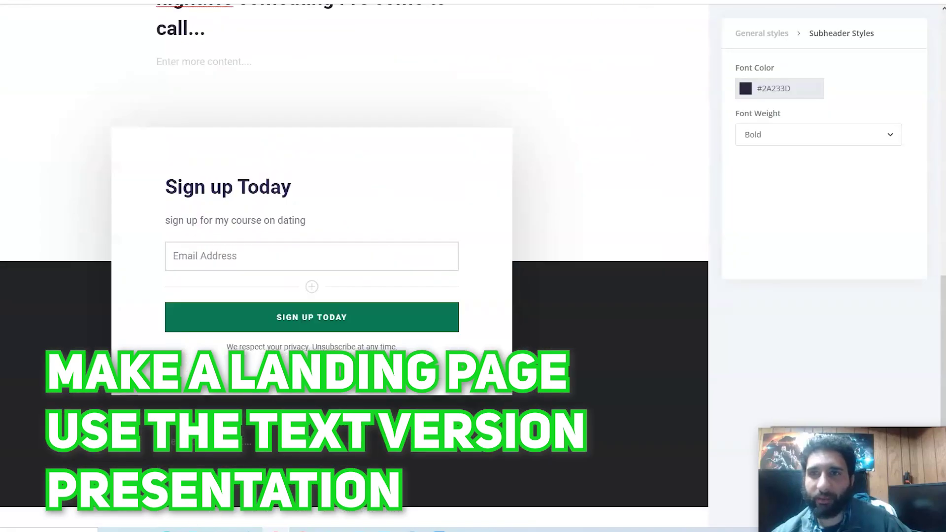
scroll(630, 245, "up", 8)
scroll(617, 246, "up", 8)
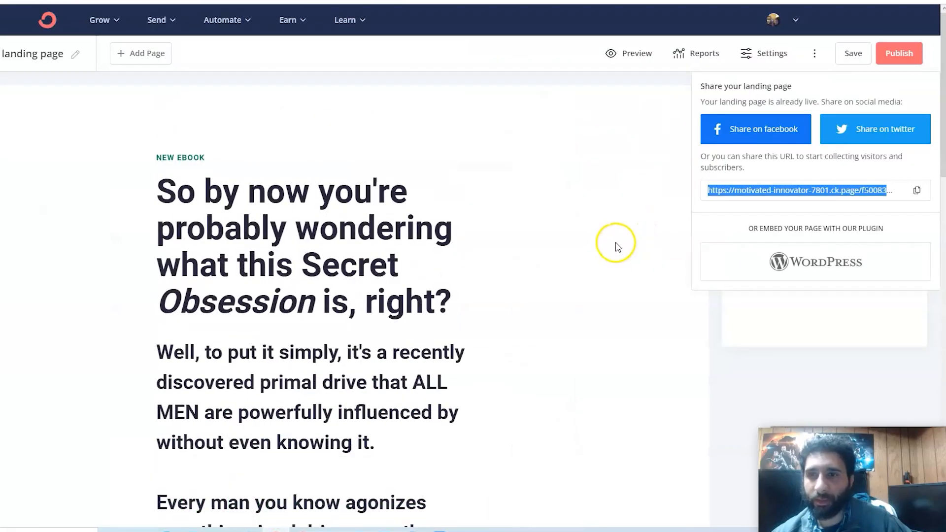
Recheck the subscriber redirect in General settings, save it, and republish the landing page
left_click(757, 53)
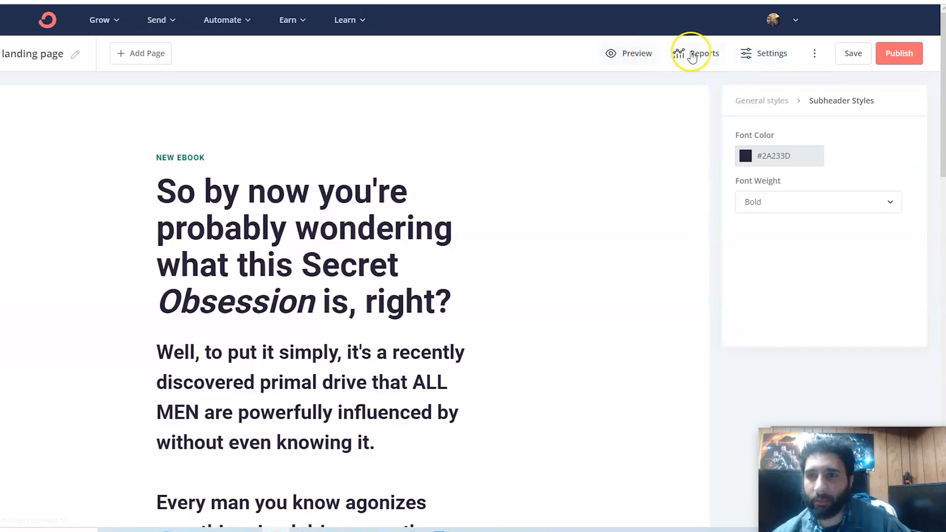
left_click(769, 53)
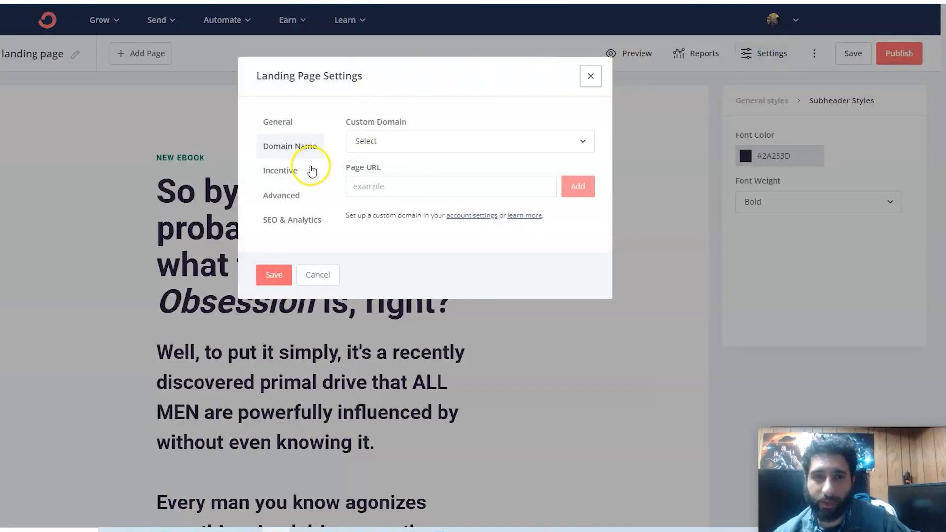
left_click(279, 123)
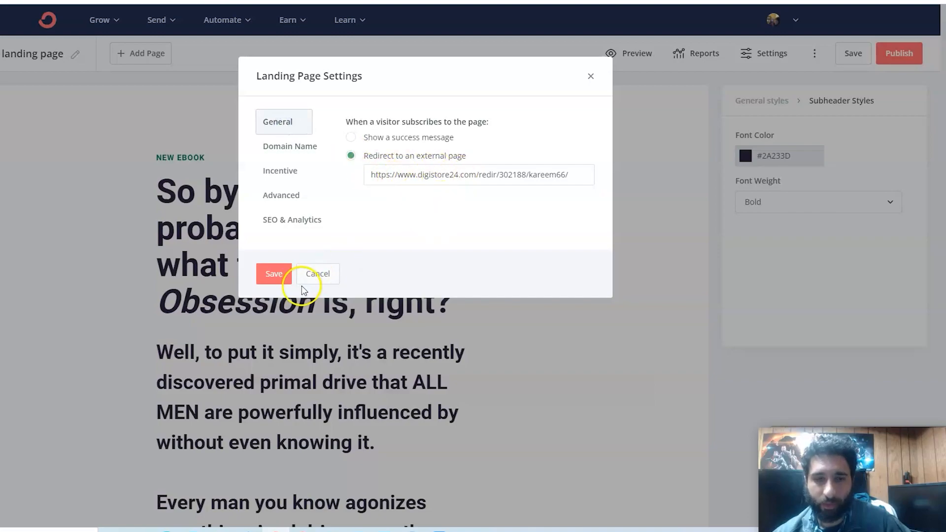
left_click(317, 273)
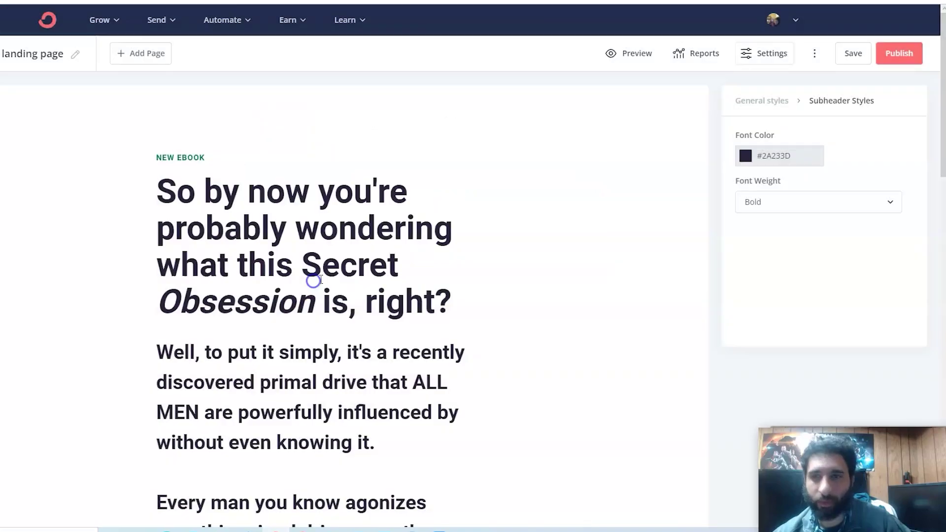
left_click(893, 56)
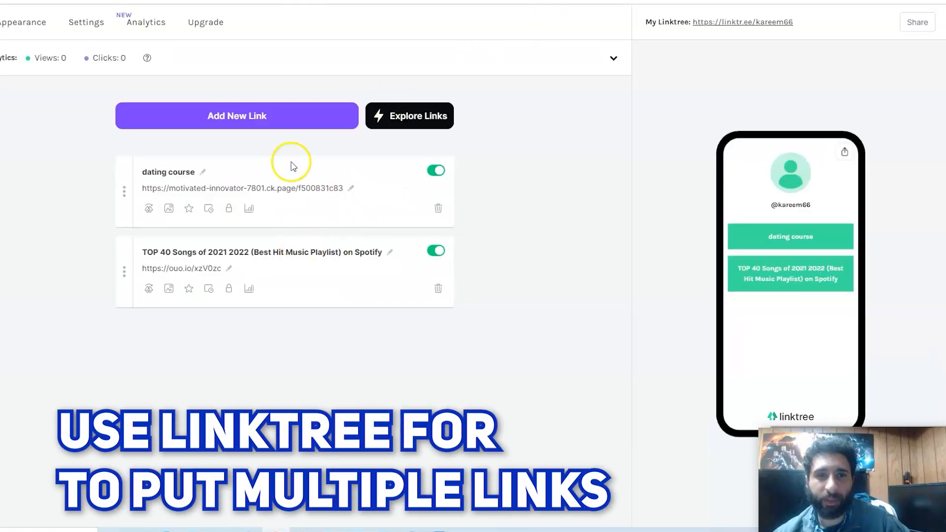